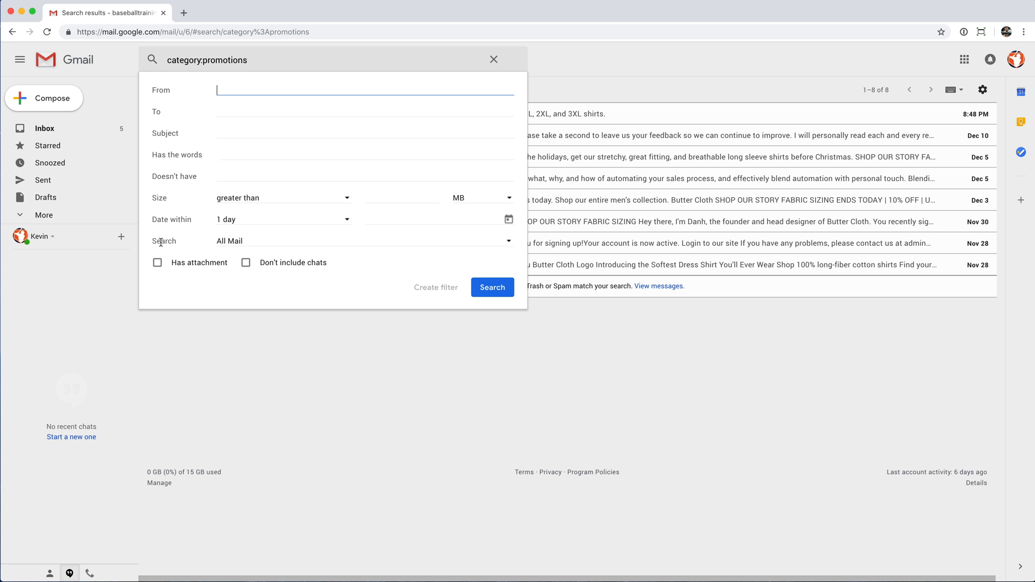
Step: Create a filter for mail in the Promotions category that marks messages as read and also applies to existing matching conversations
click(280, 242)
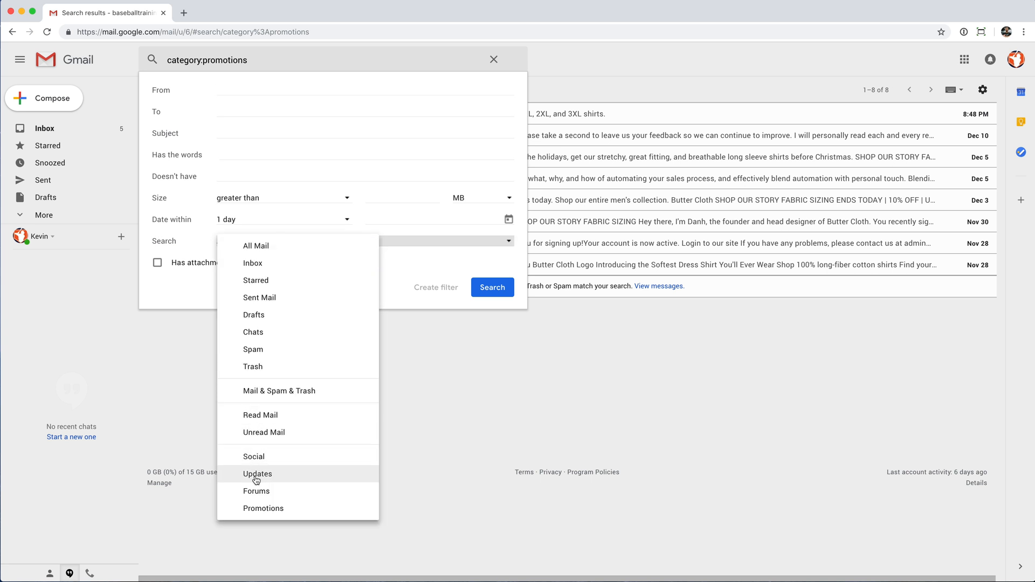
click(258, 508)
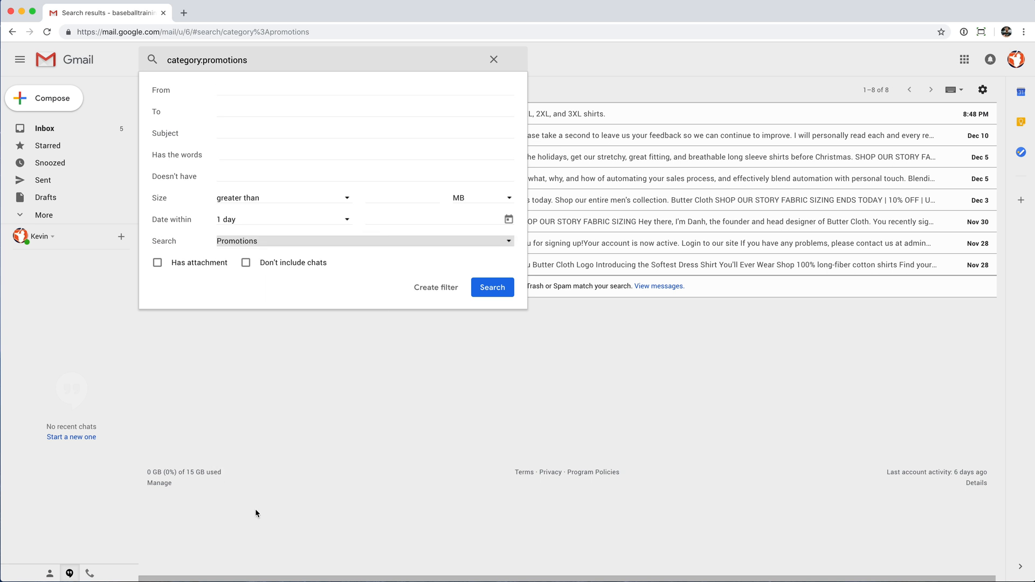
click(440, 291)
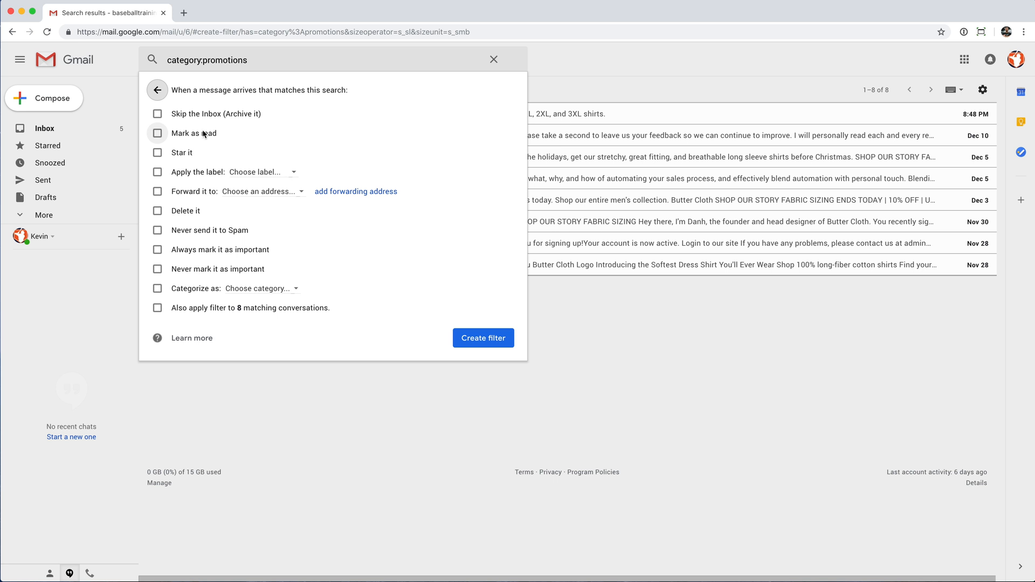
click(157, 134)
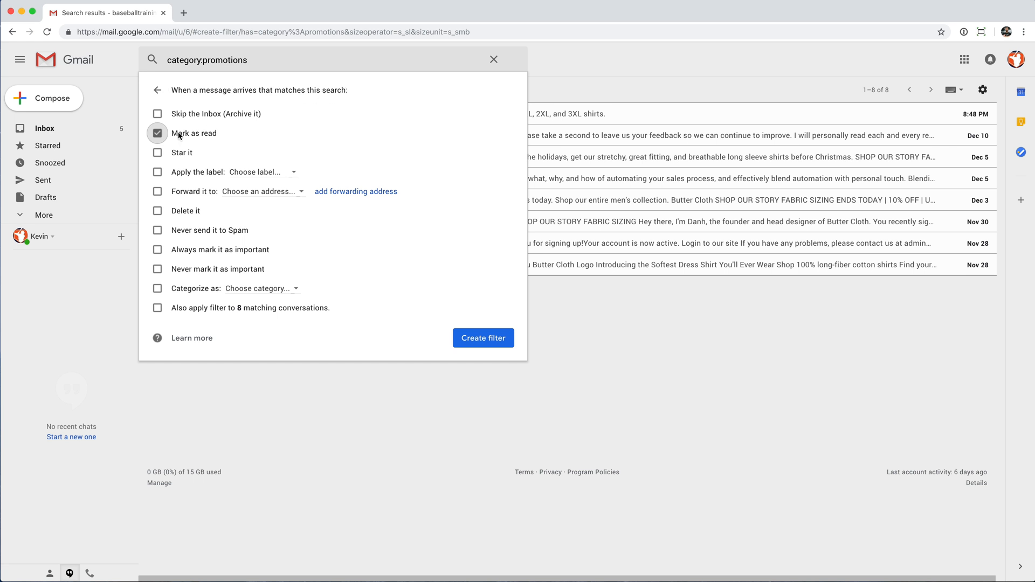
click(158, 309)
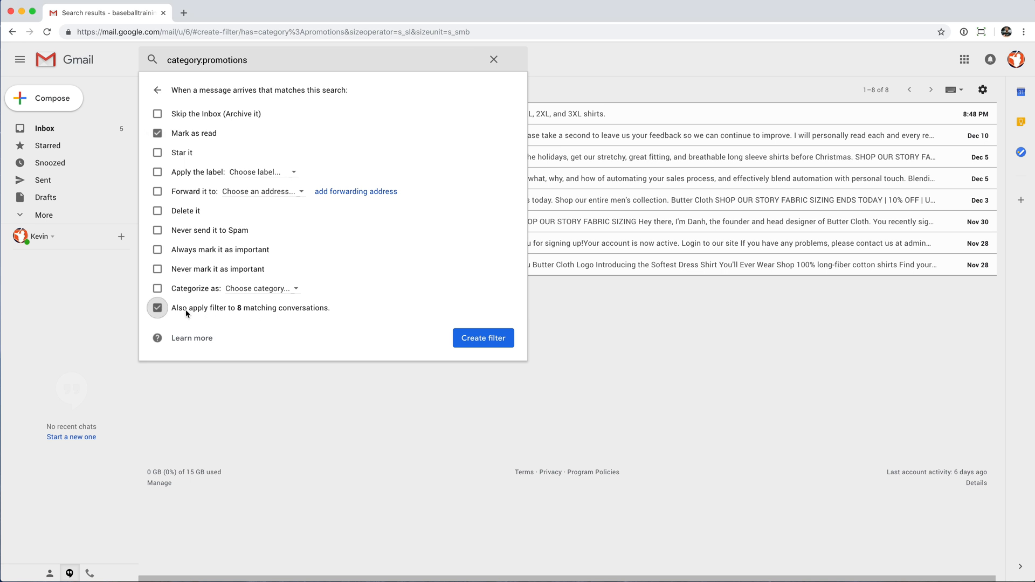
click(484, 338)
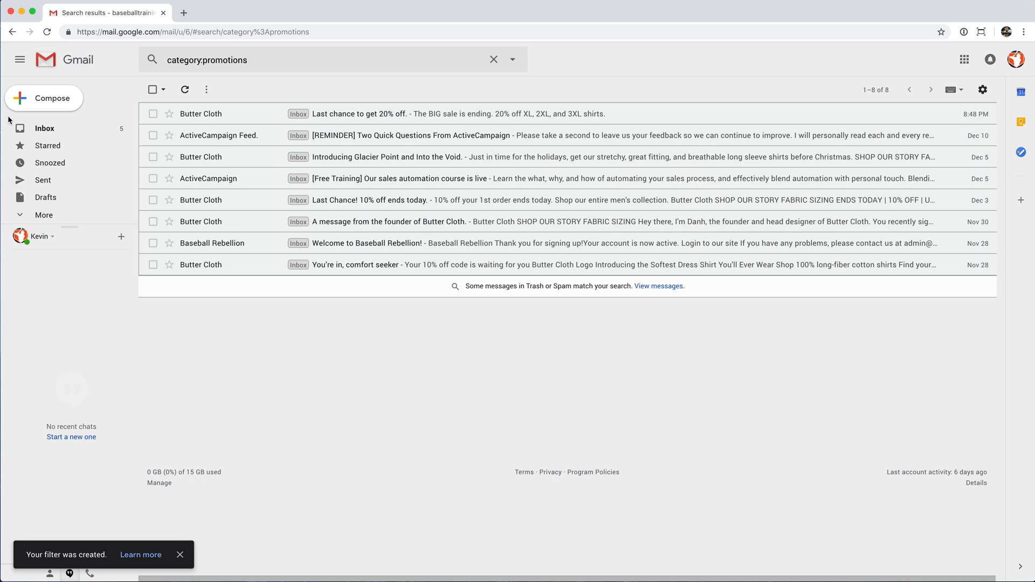
Step: Return to the inbox and review the messages in the Promotions and Social categories
click(59, 131)
click(474, 113)
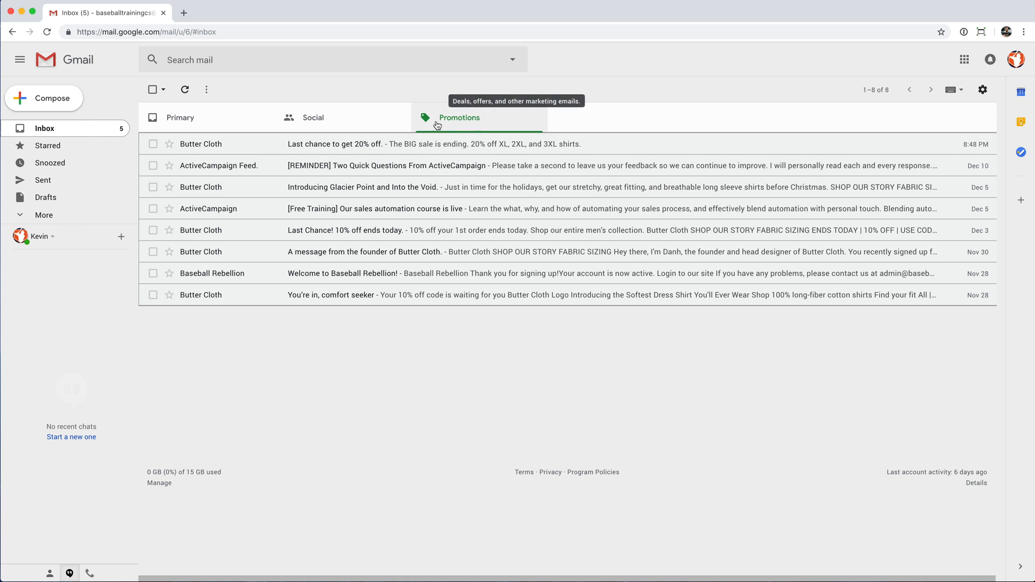
click(302, 121)
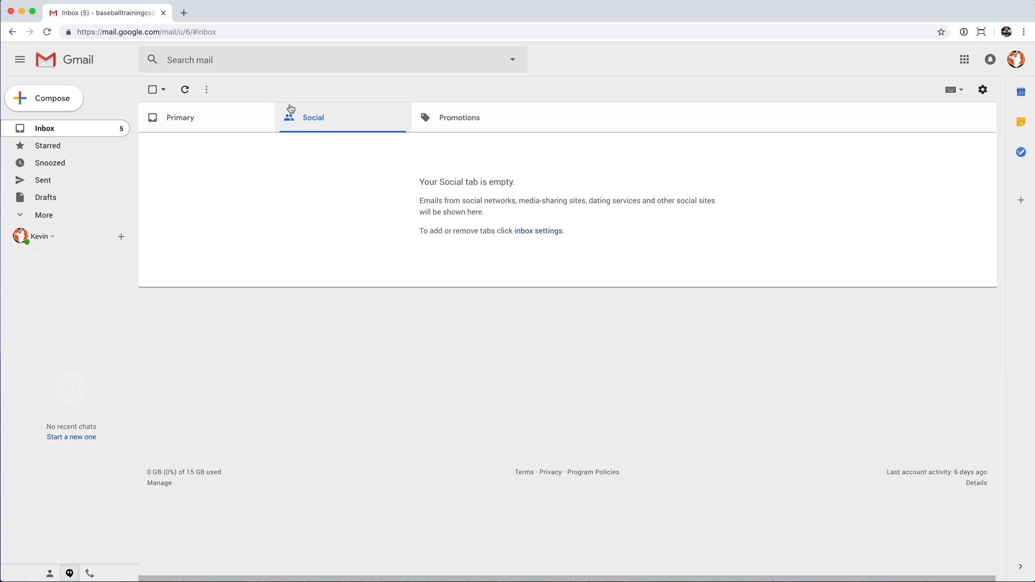
Step: Search for category:social and start a filter from it with the search scope set to Social
click(200, 60)
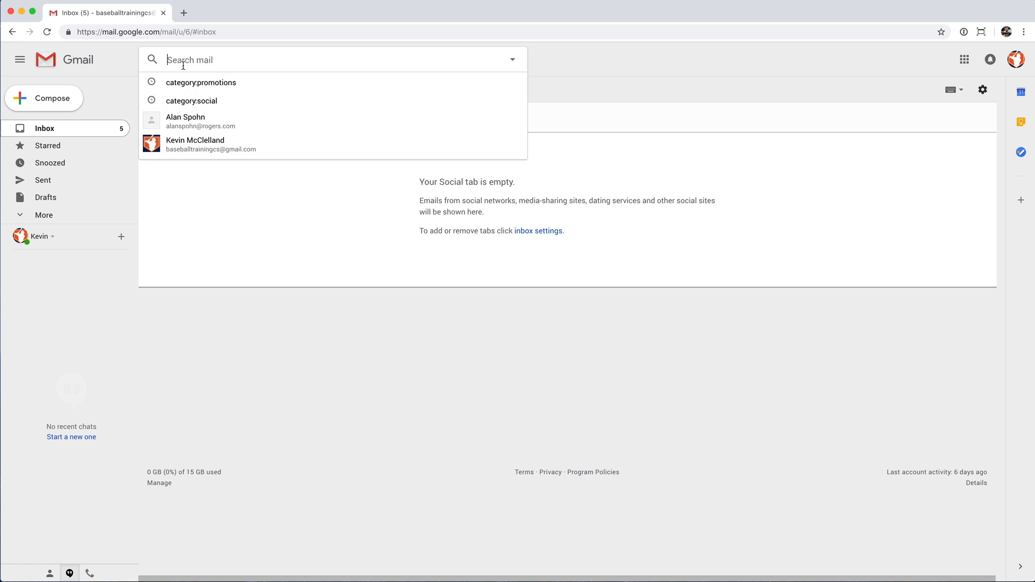
text(categoryu)
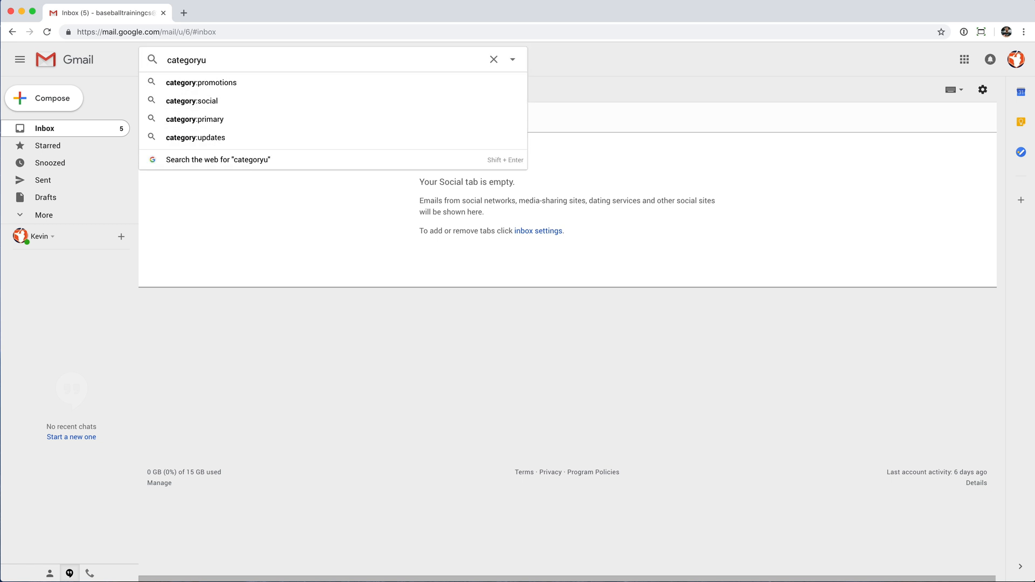
click(198, 102)
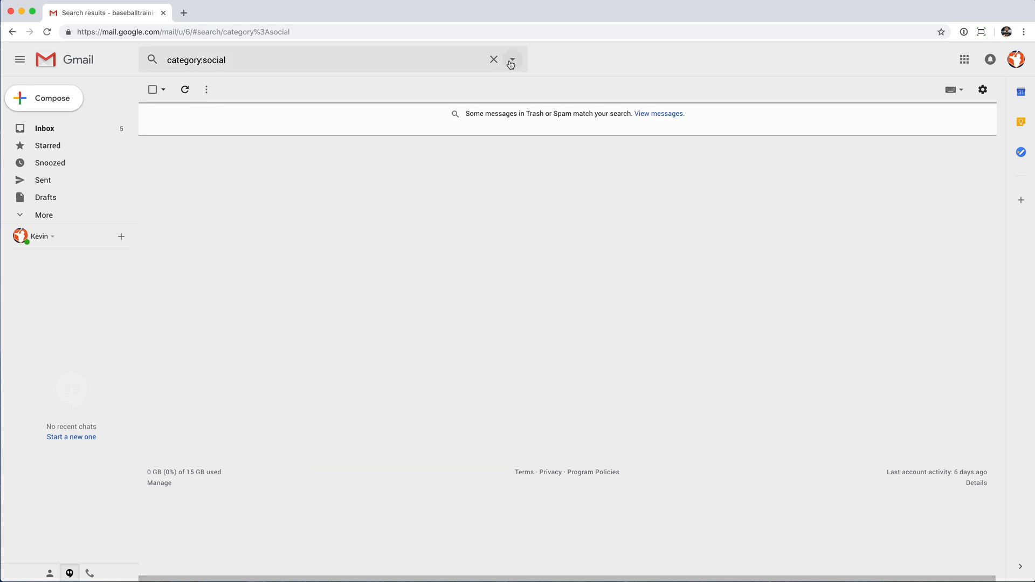
click(512, 60)
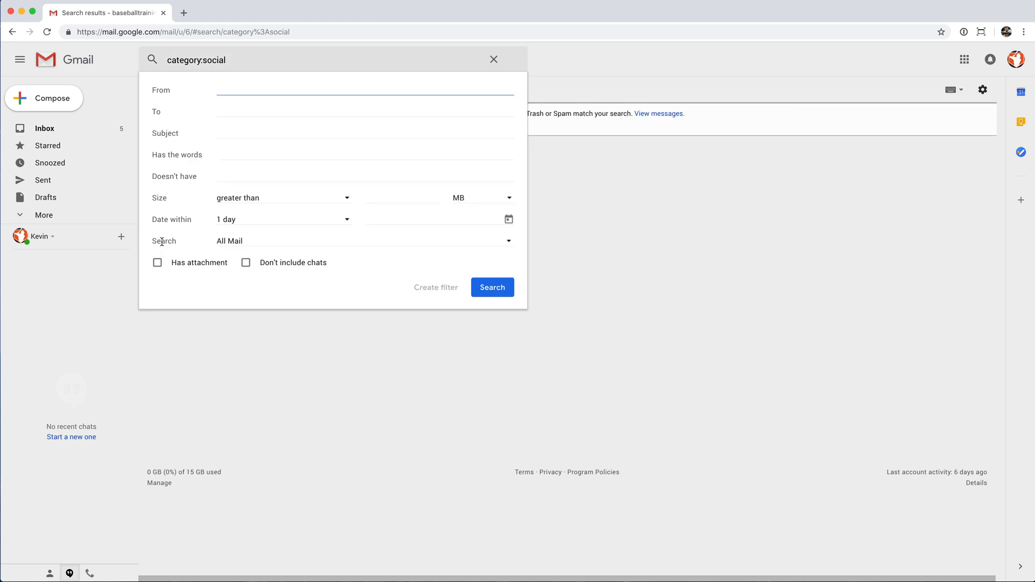
click(252, 241)
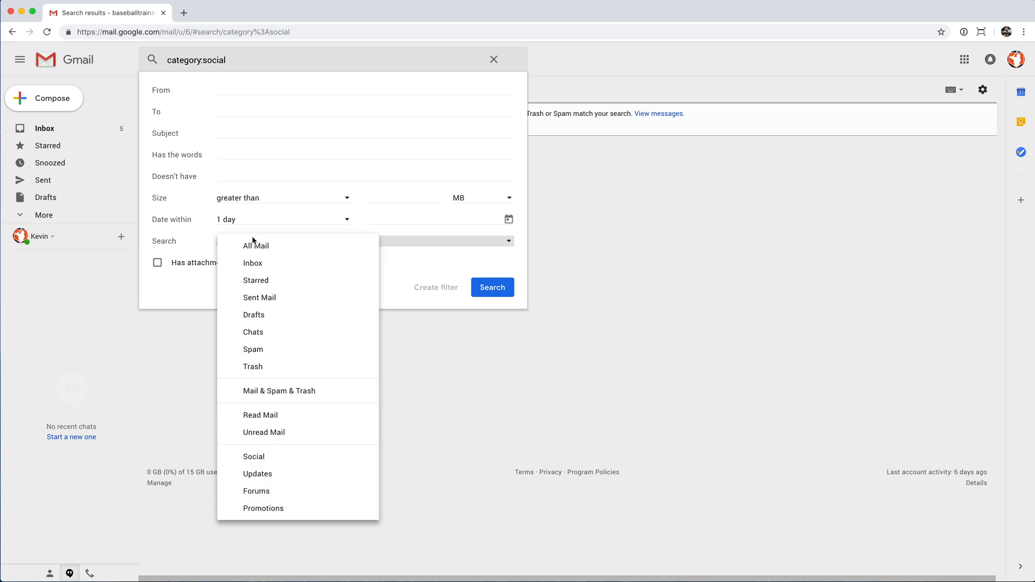
click(270, 456)
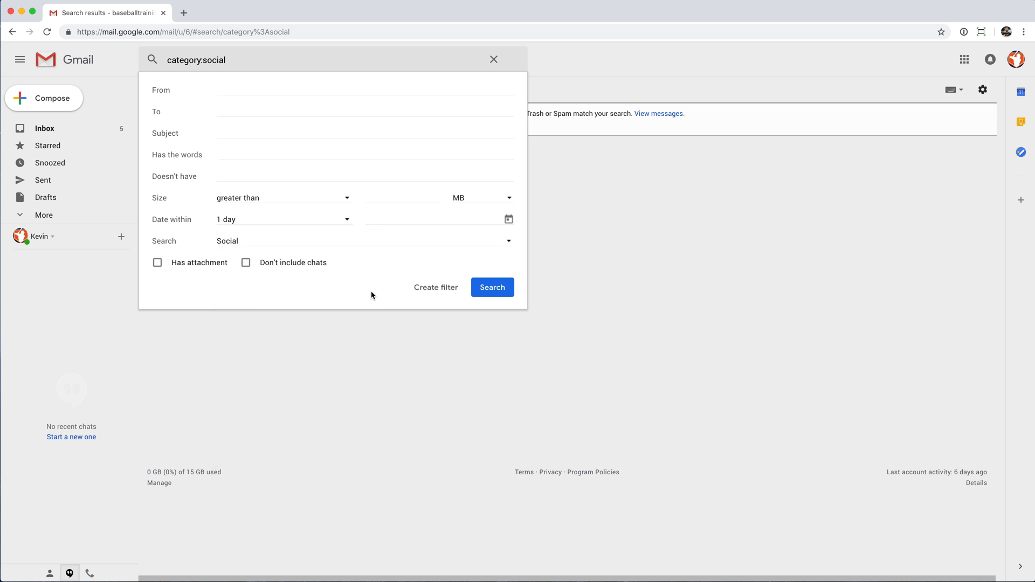
click(422, 290)
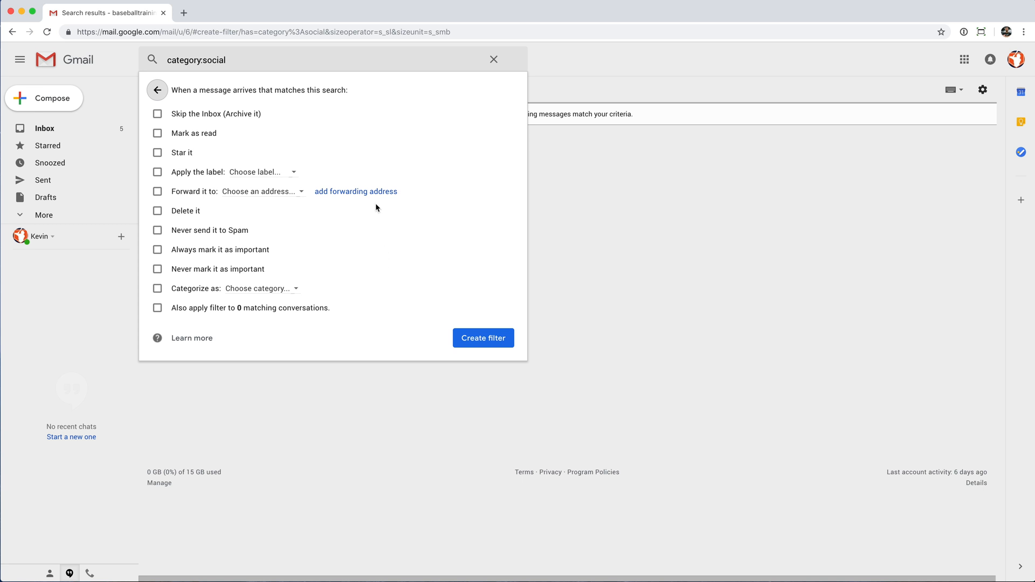
Step: Create the social filter so it marks messages as read, deletes them and also applies to matching conversations
click(155, 134)
click(157, 211)
click(157, 309)
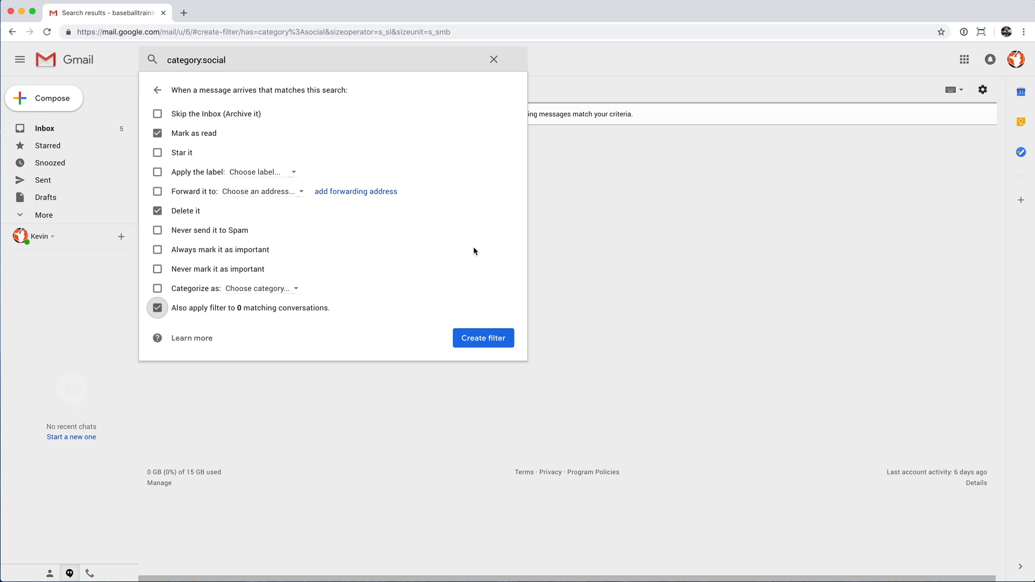
click(475, 334)
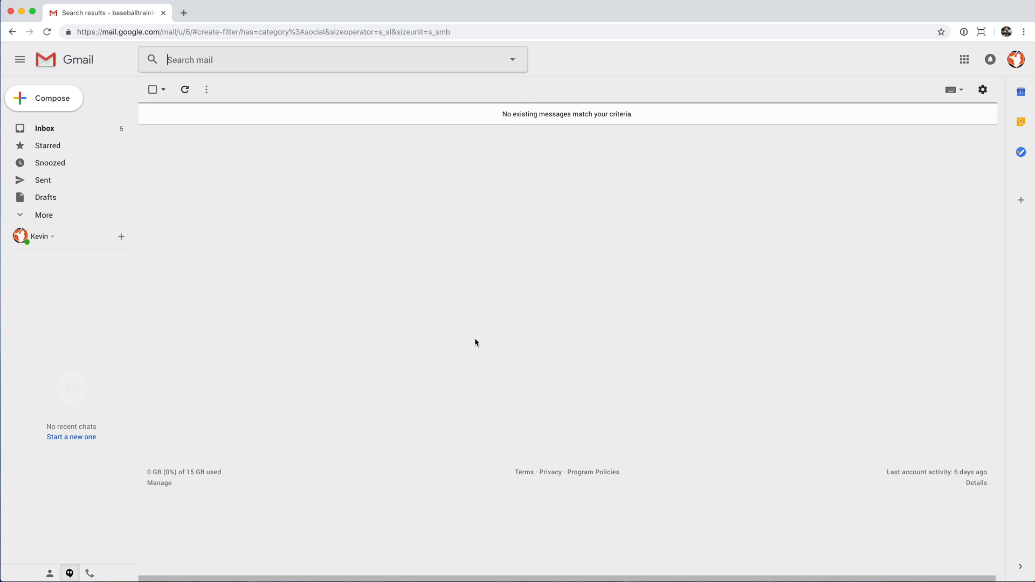
Step: Return to the inbox and check the Social category, followed by the Primary category
click(59, 129)
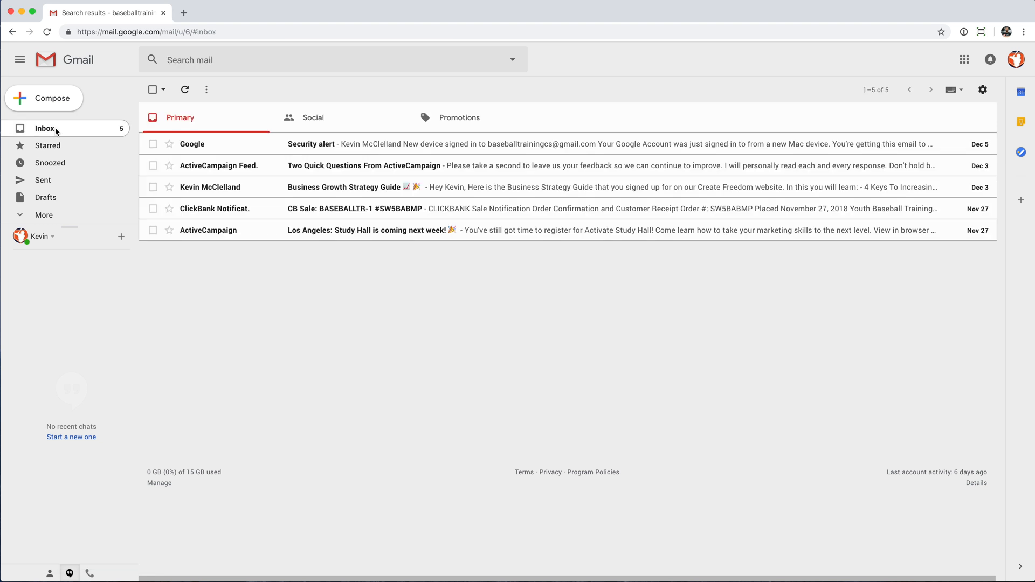
click(314, 127)
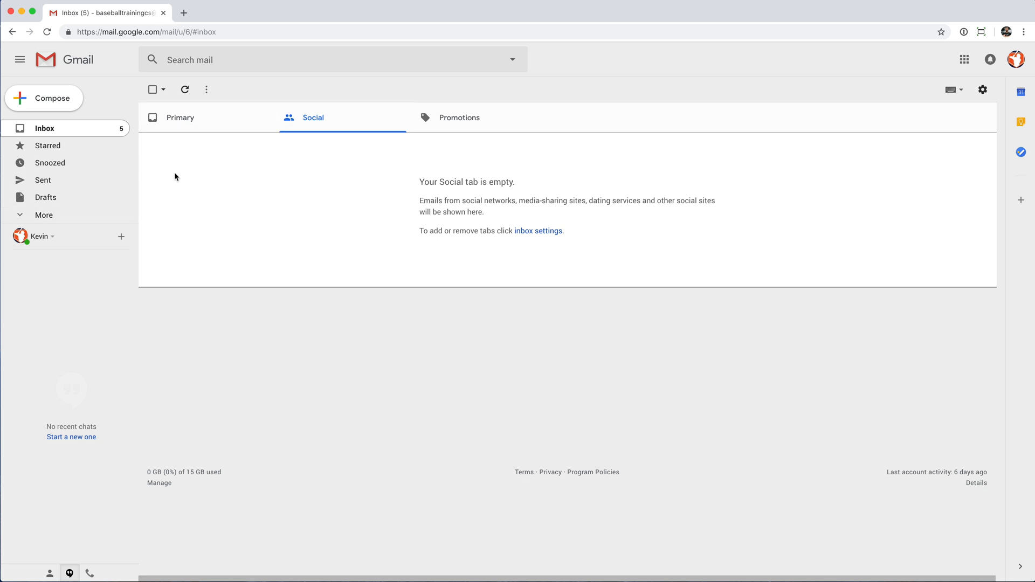
click(183, 125)
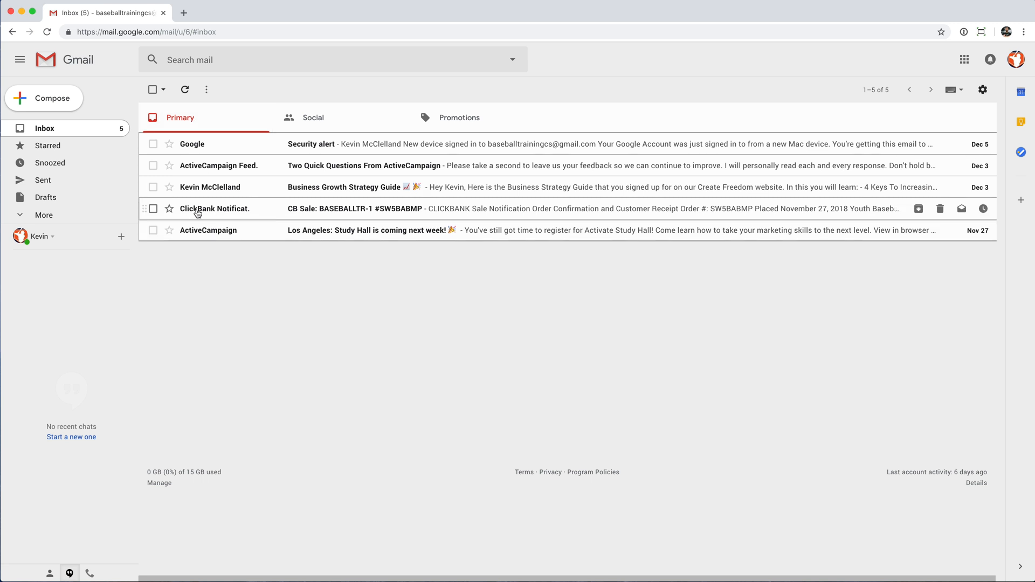
Step: Start a filter for messages like the ClickBank sale notification in the Primary category
mouse_move(198, 213)
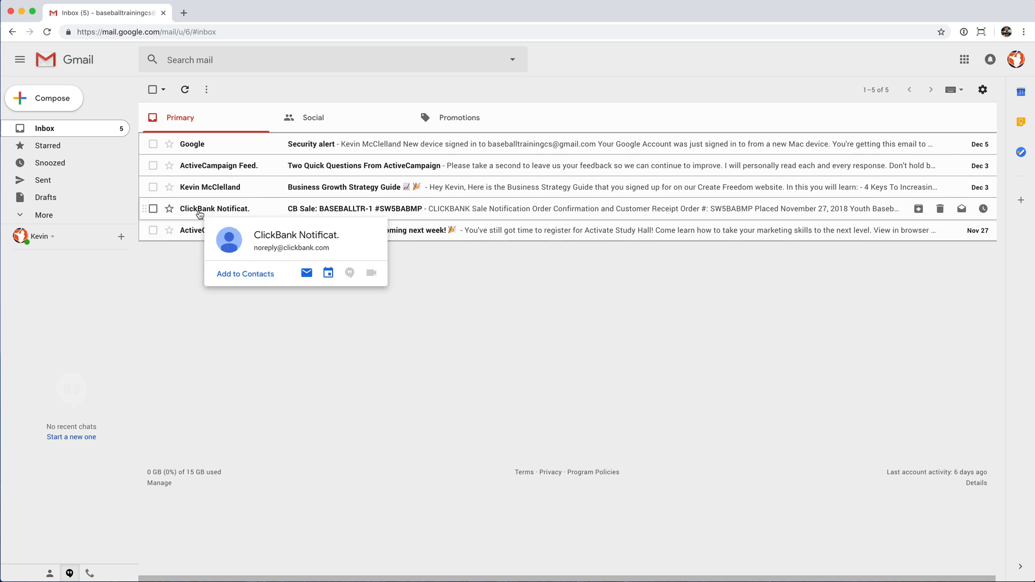
click(153, 209)
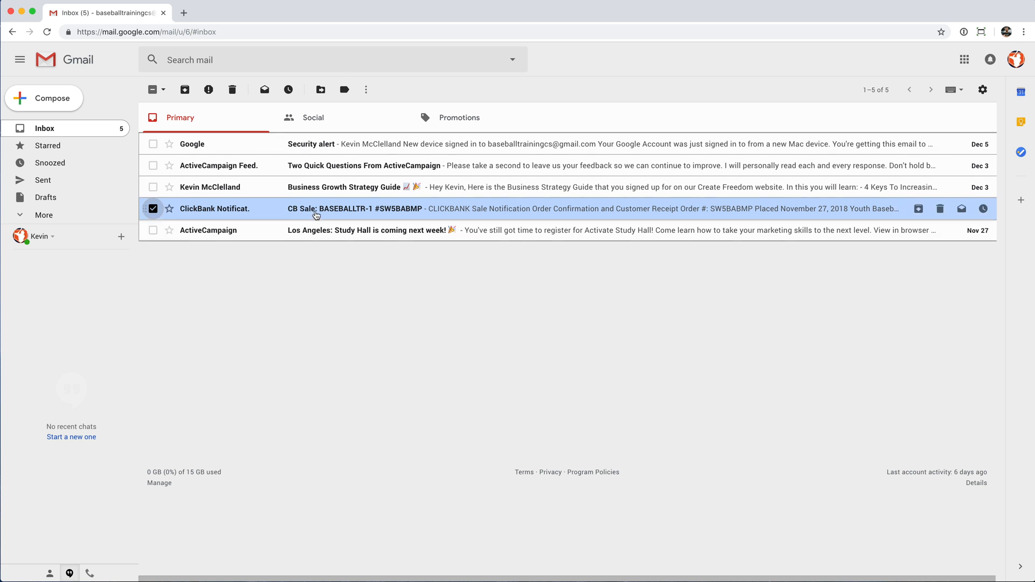
click(366, 91)
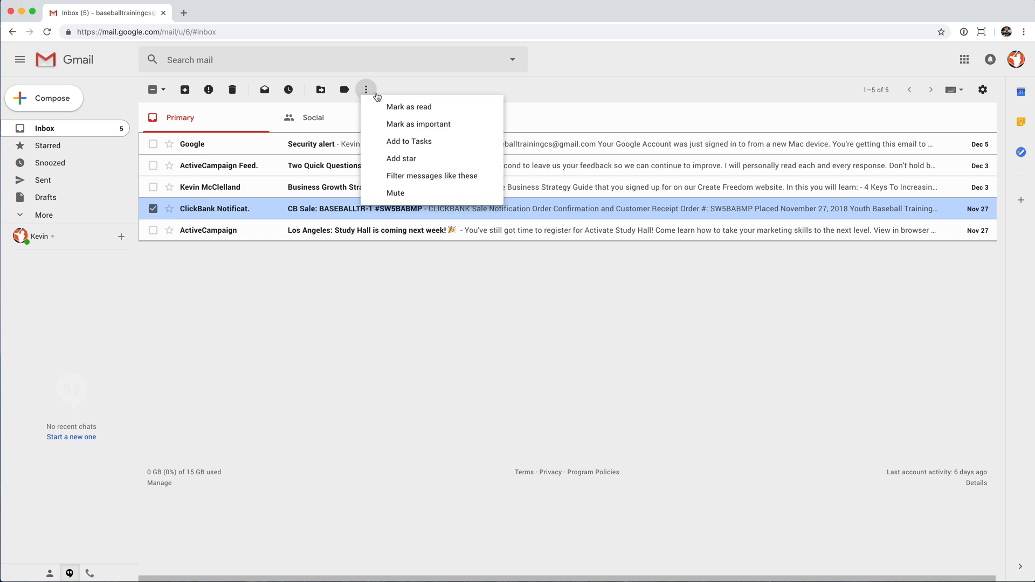
click(365, 90)
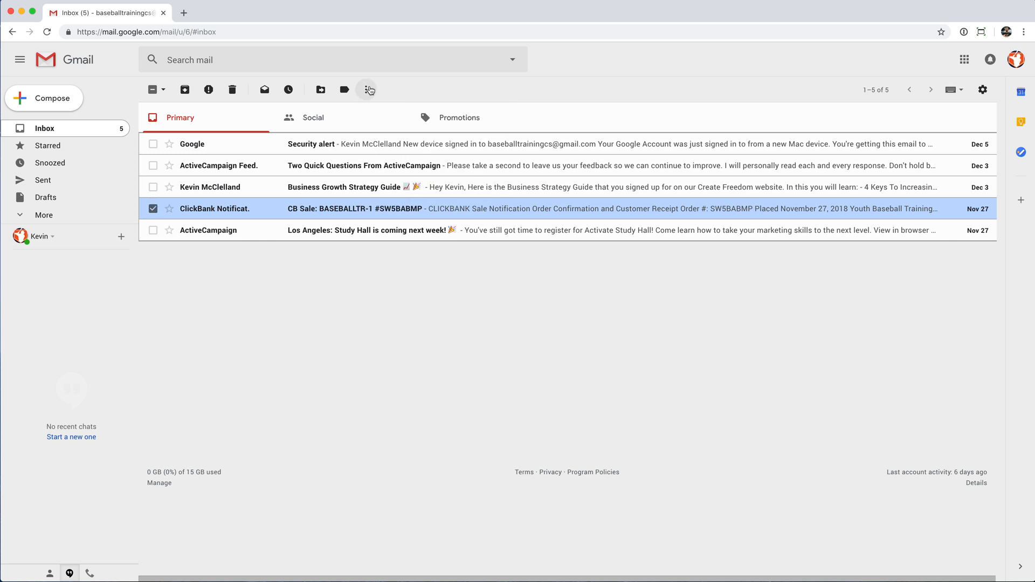
click(366, 91)
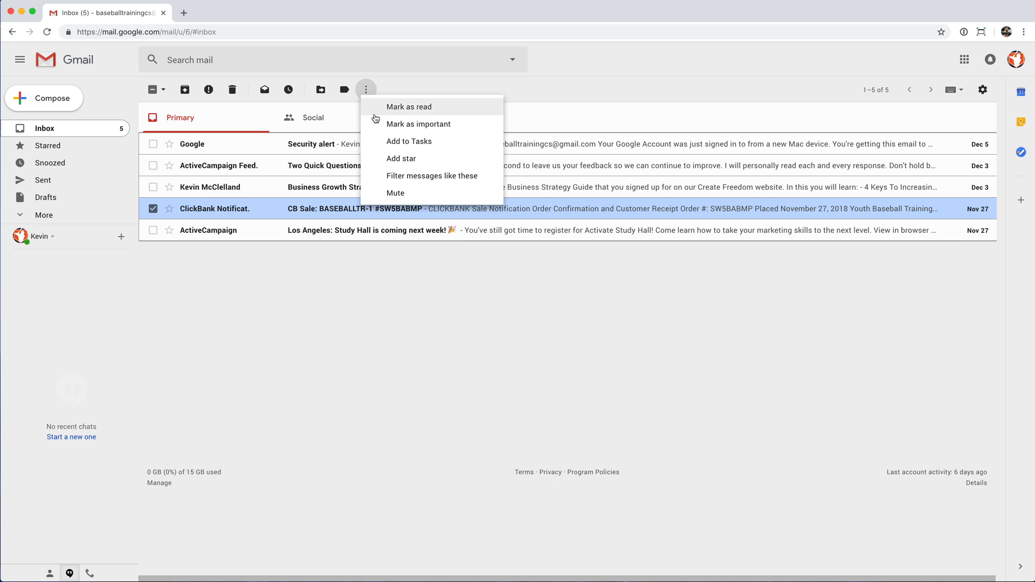
click(395, 176)
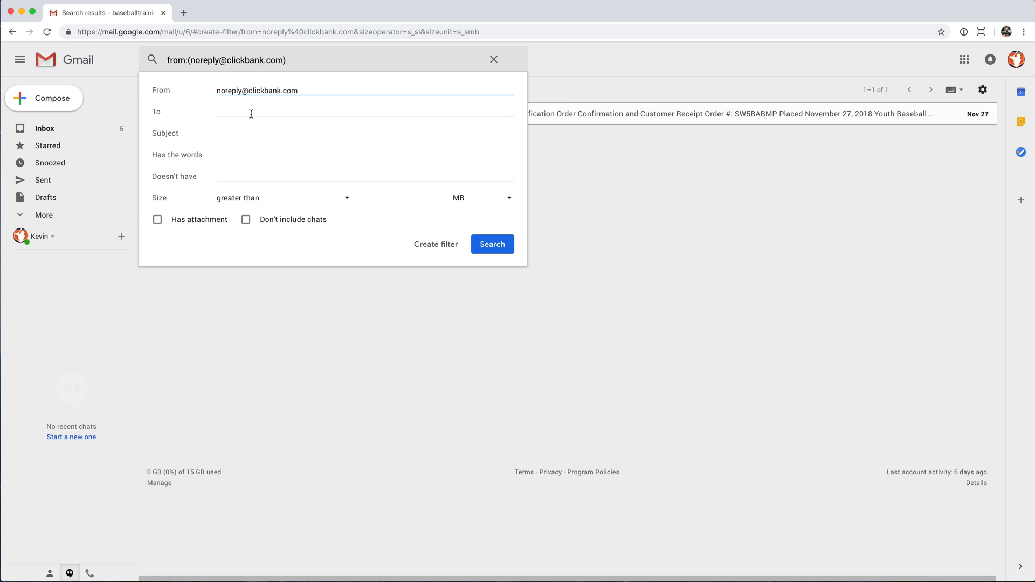
Step: Limit the ClickBank filter to messages with the words "CB SALE", and set it to skip the inbox and mark as read
click(235, 150)
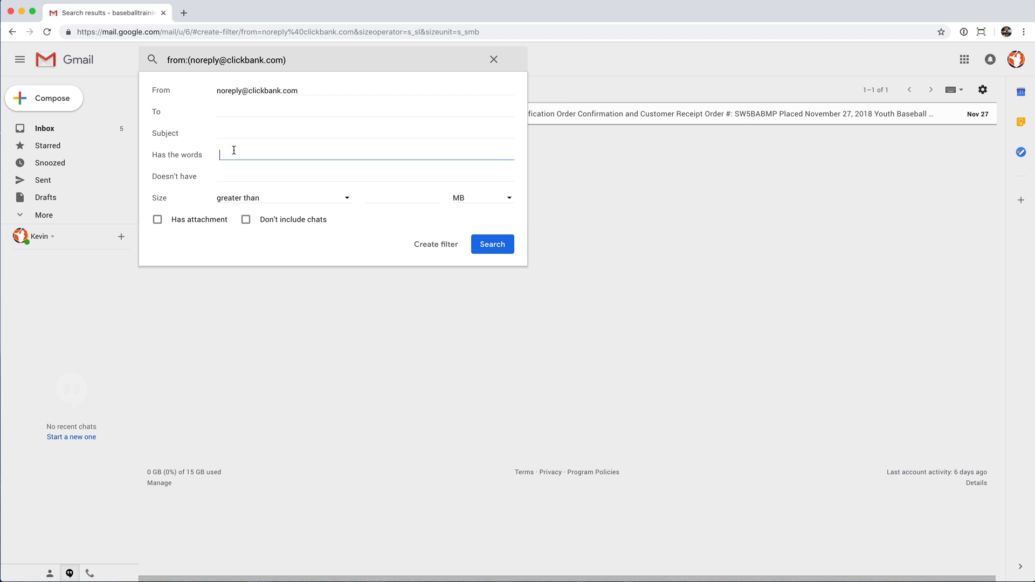
text(CB SALE)
click(423, 246)
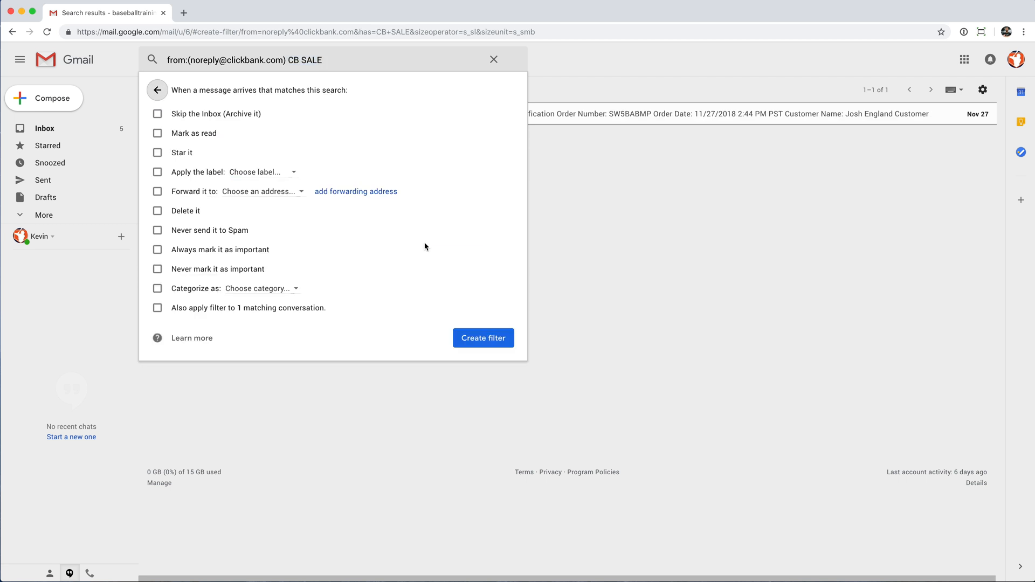
click(158, 114)
click(158, 134)
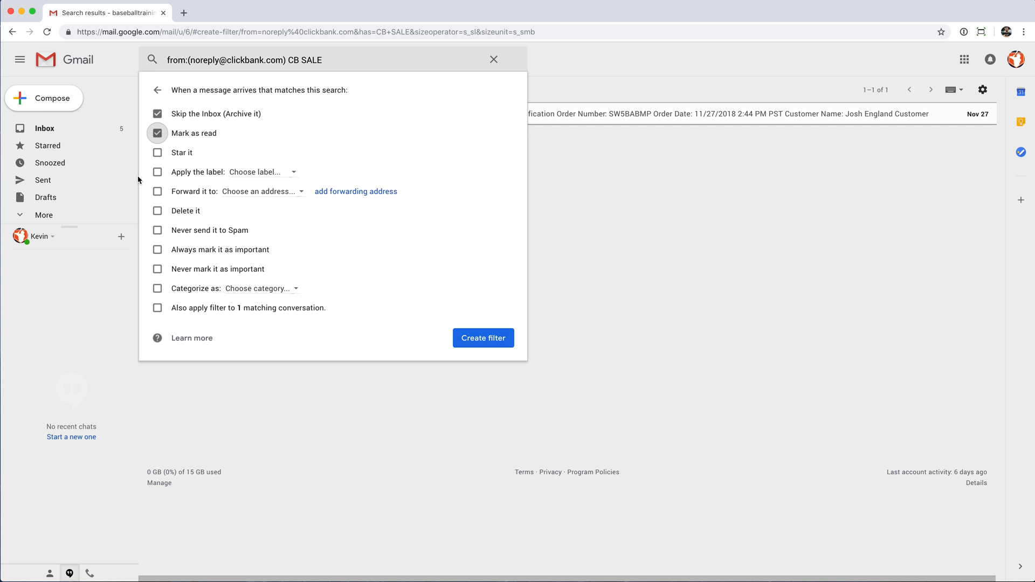
Step: Have the filter apply a new label named "CB Sale", and create it with existing matching conversations included
click(157, 172)
click(251, 173)
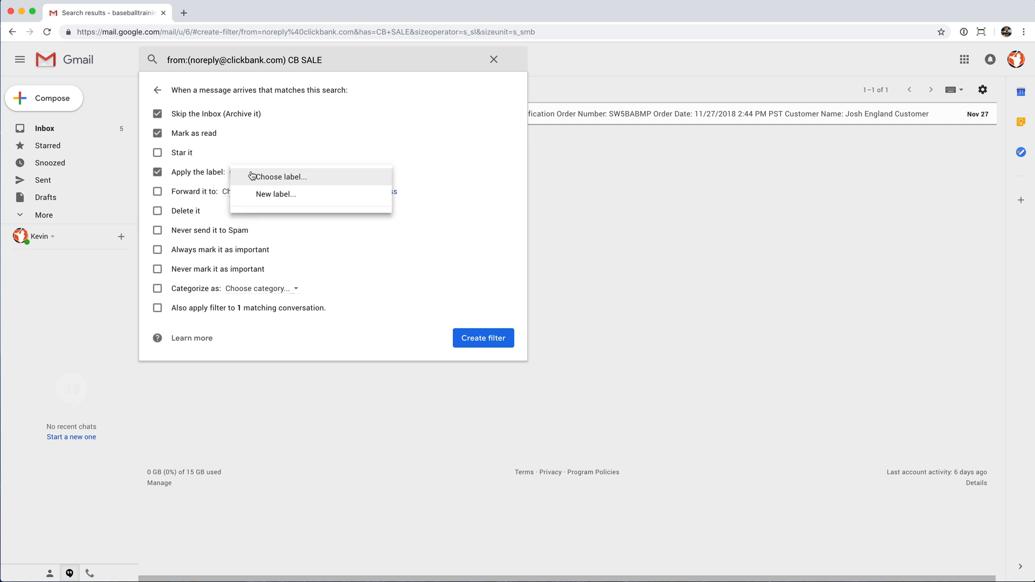
click(277, 195)
text(CB Sale)
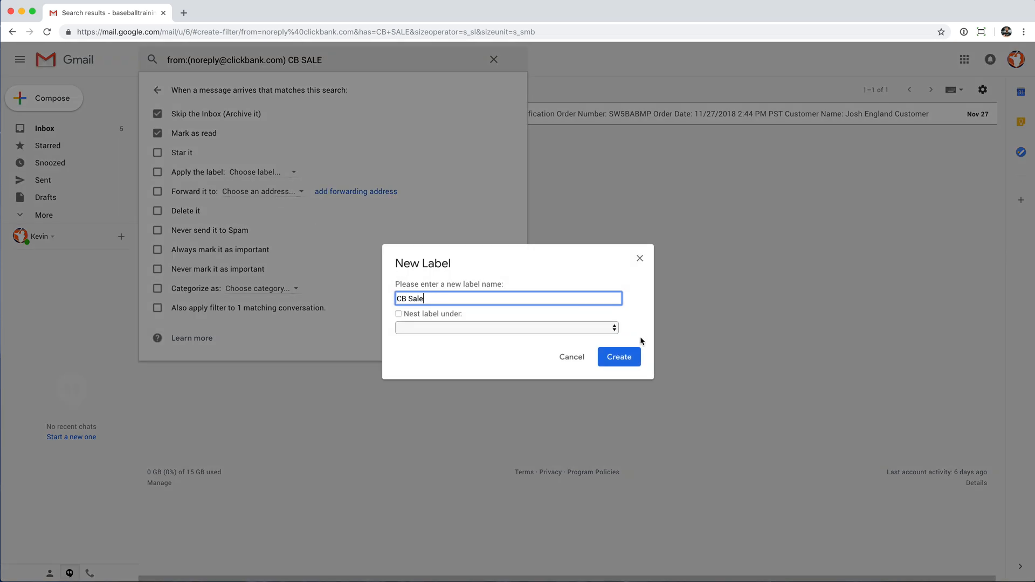
click(626, 358)
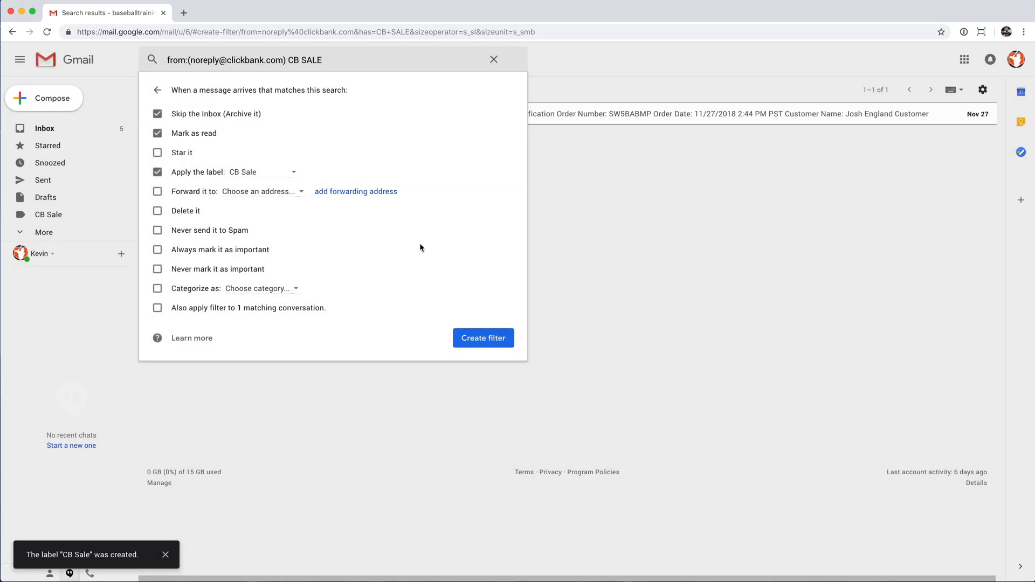
click(158, 310)
click(476, 340)
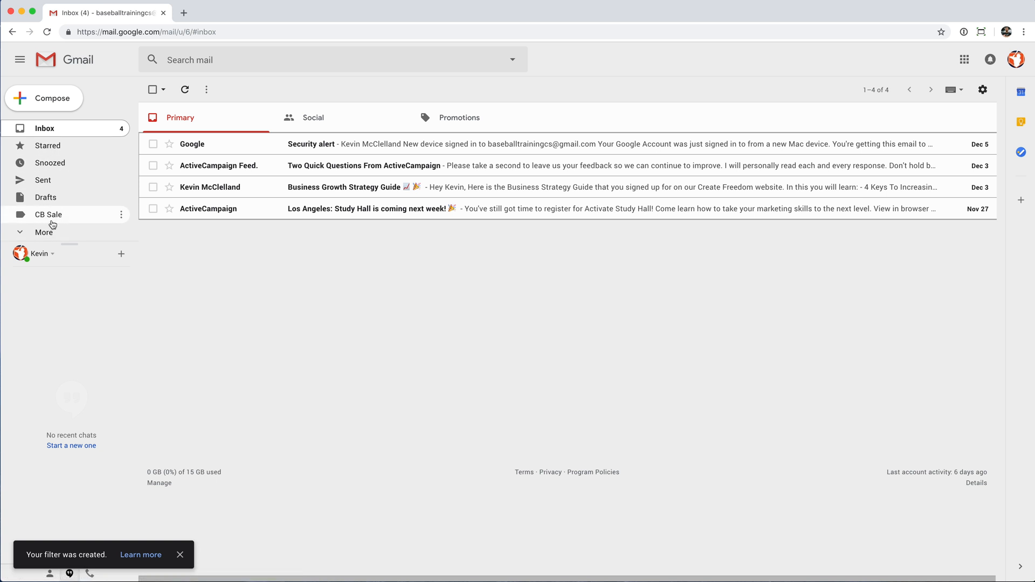
Step: Set the CB Sale label's color to mint green and view the messages filed under it
click(121, 215)
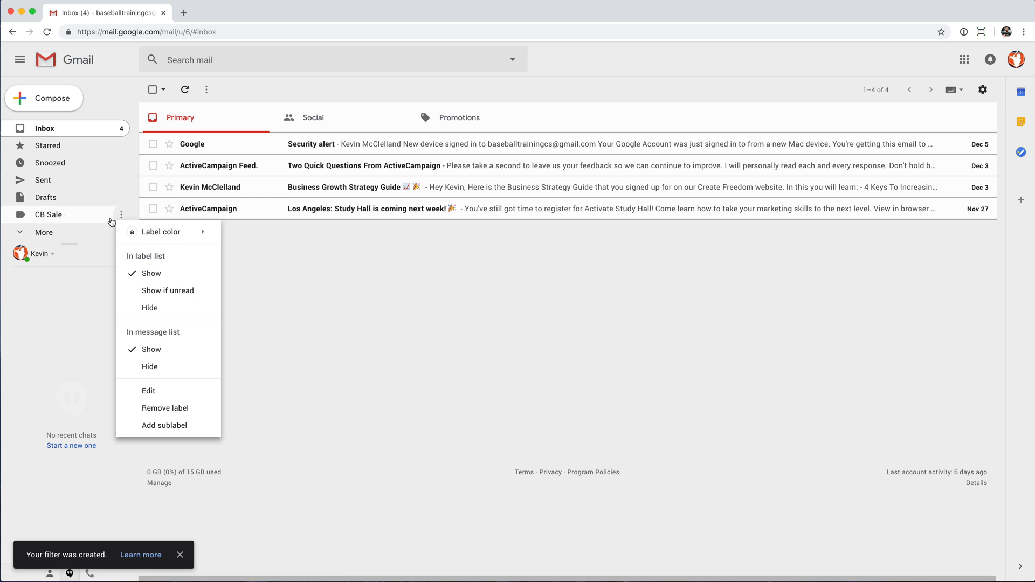
mouse_move(192, 233)
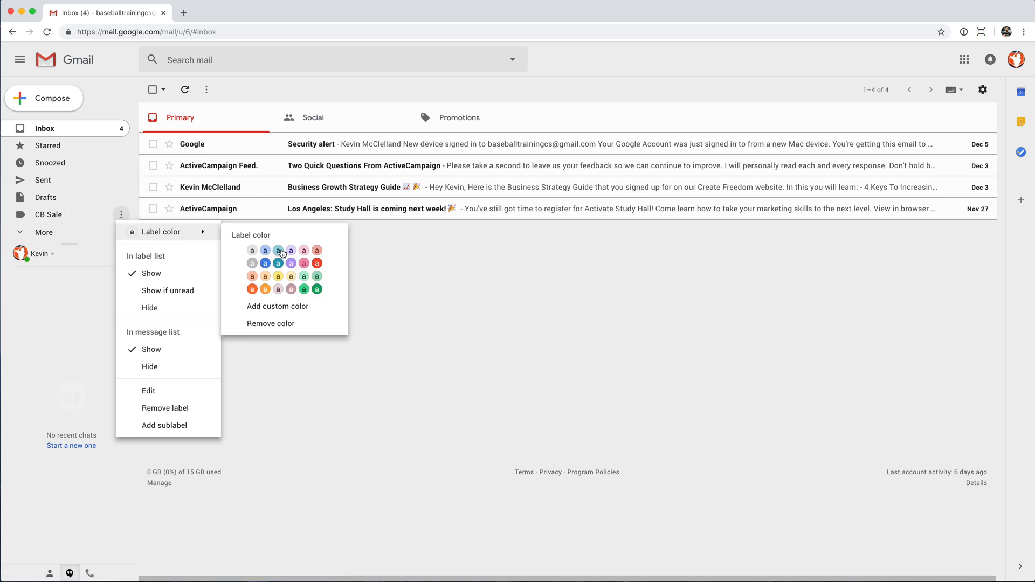
click(305, 277)
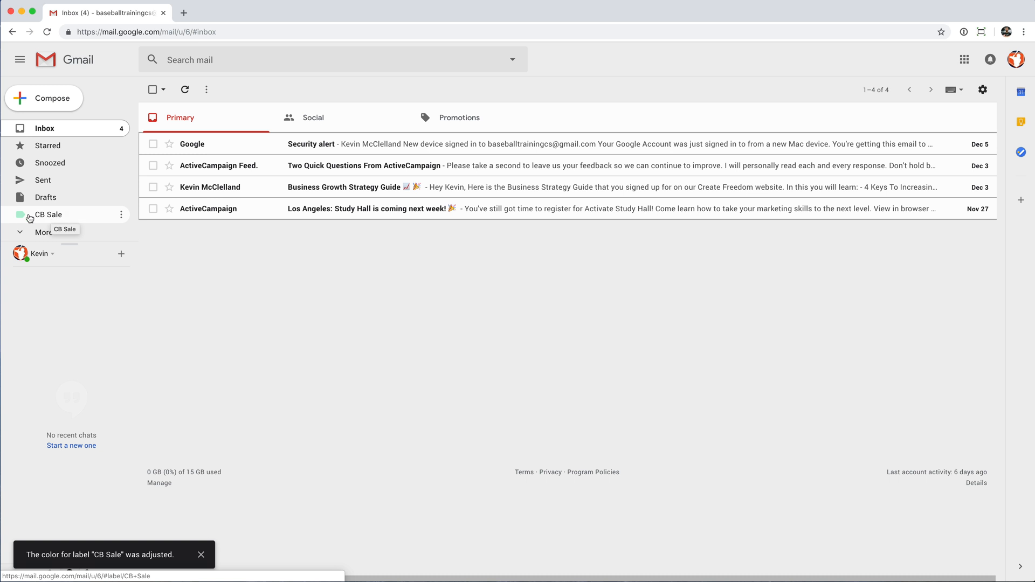
click(60, 219)
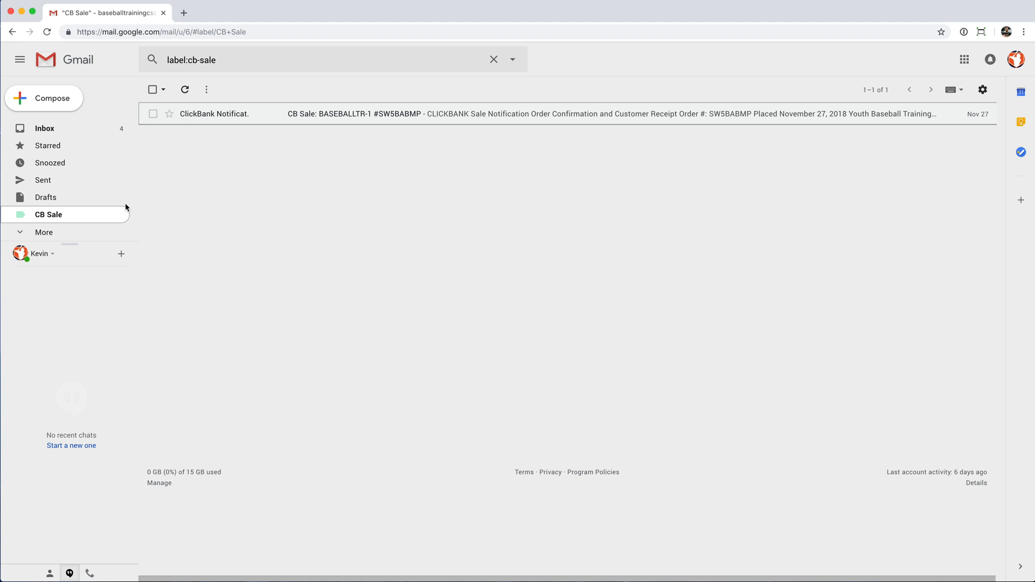
Step: Start a filter for messages like the two ActiveCampaign emails in the inbox's Primary category, keeping the suggested senders as criteria
click(70, 132)
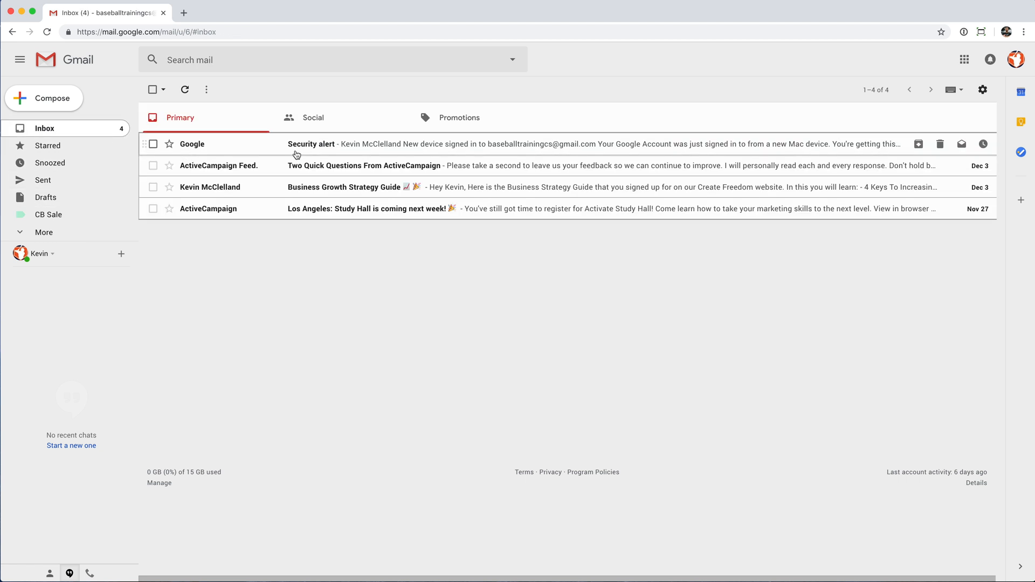
click(153, 165)
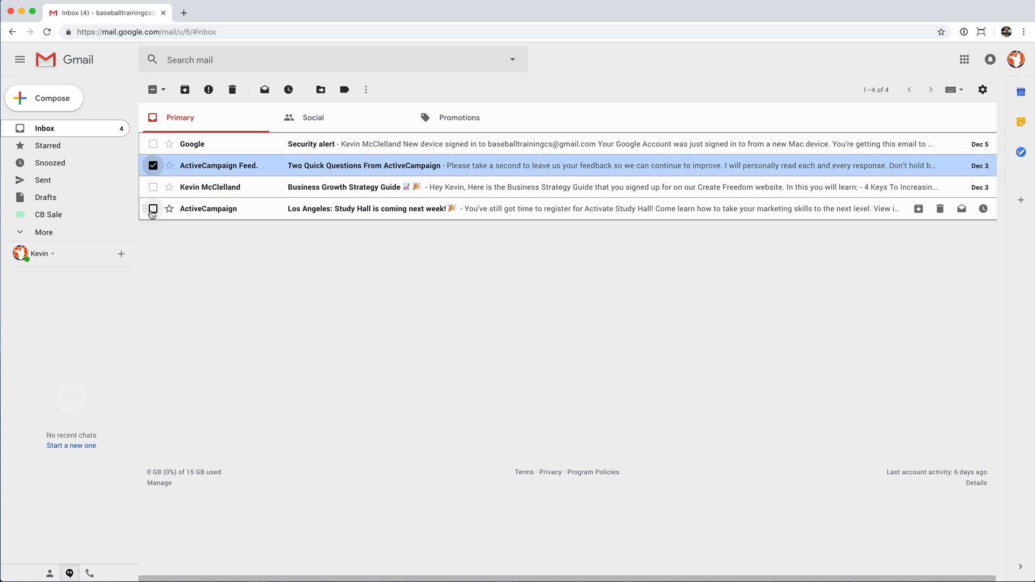
click(153, 208)
click(366, 90)
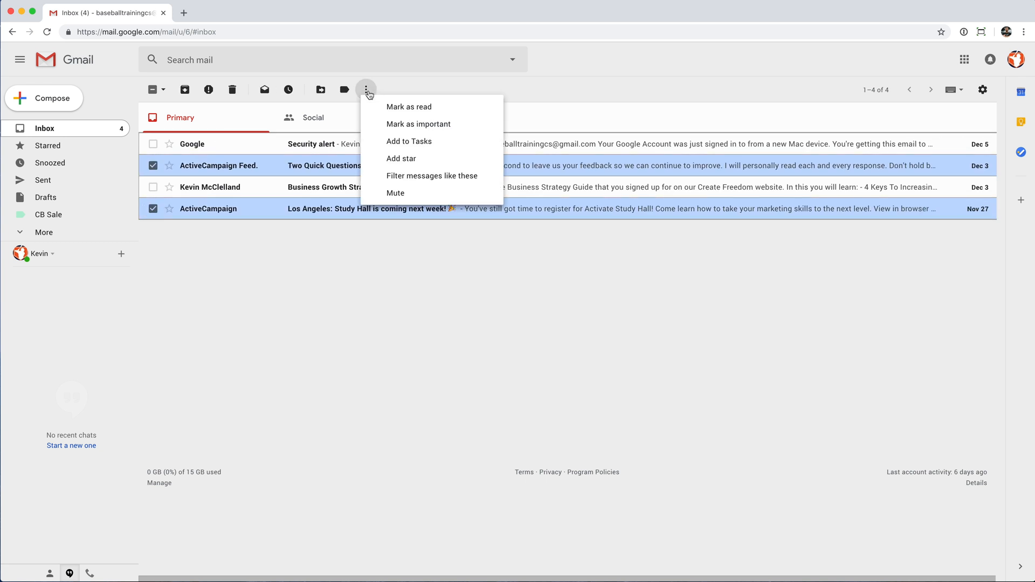
click(404, 176)
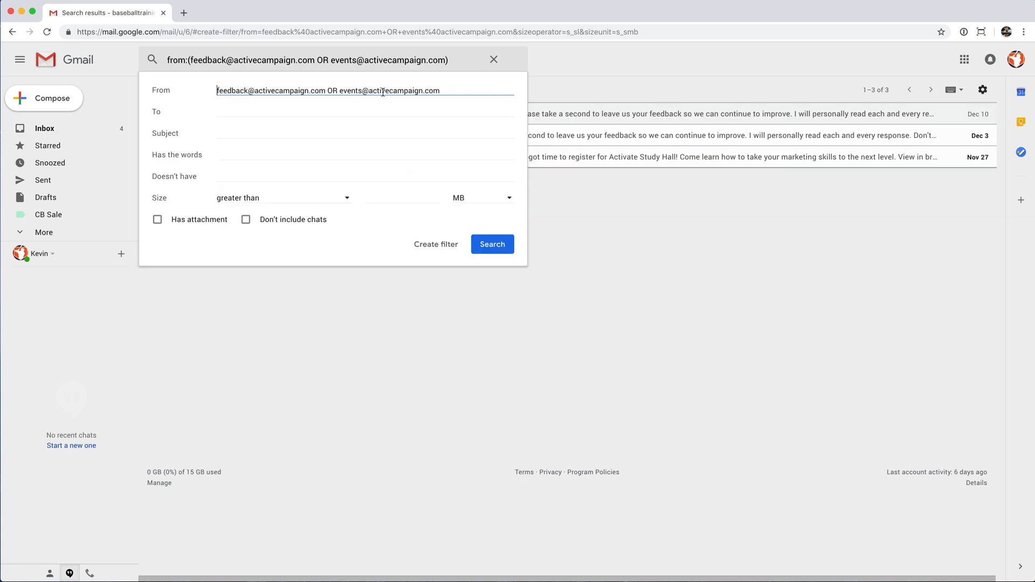
click(434, 245)
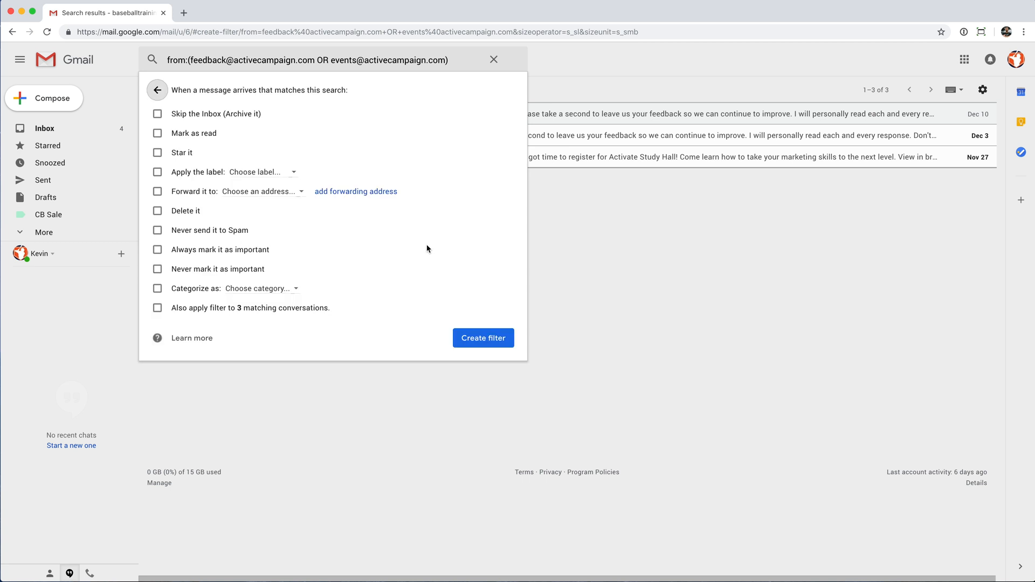
Step: Set the ActiveCampaign filter to mark as read and categorize as Promotions, and create it with existing matching conversations included
click(157, 288)
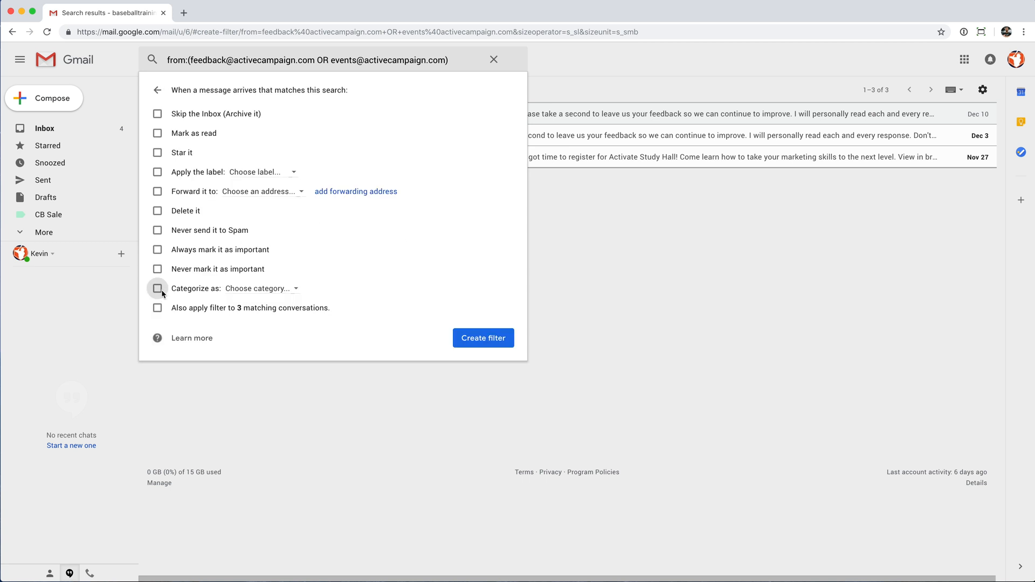
click(259, 289)
click(364, 227)
click(181, 135)
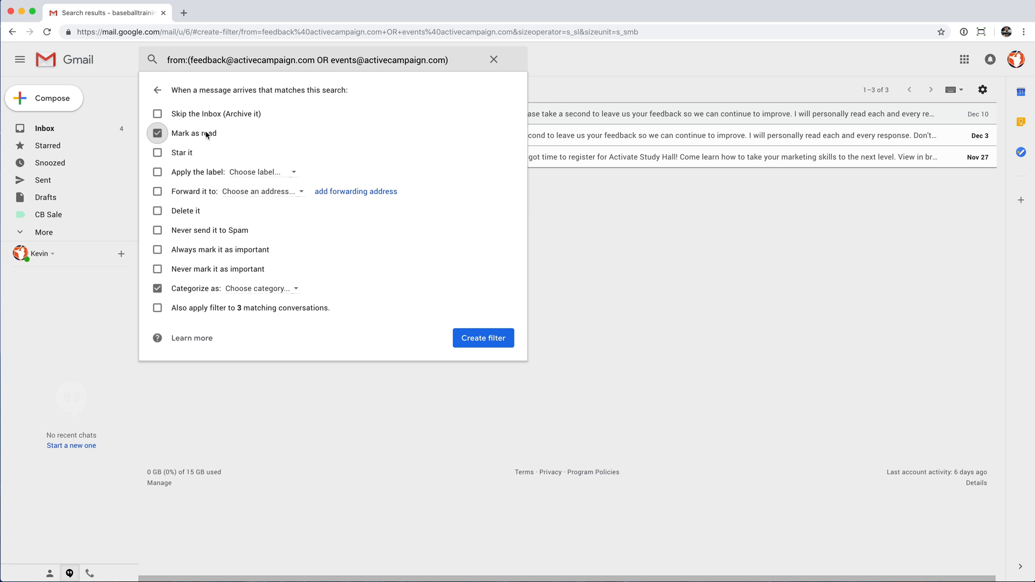
click(249, 294)
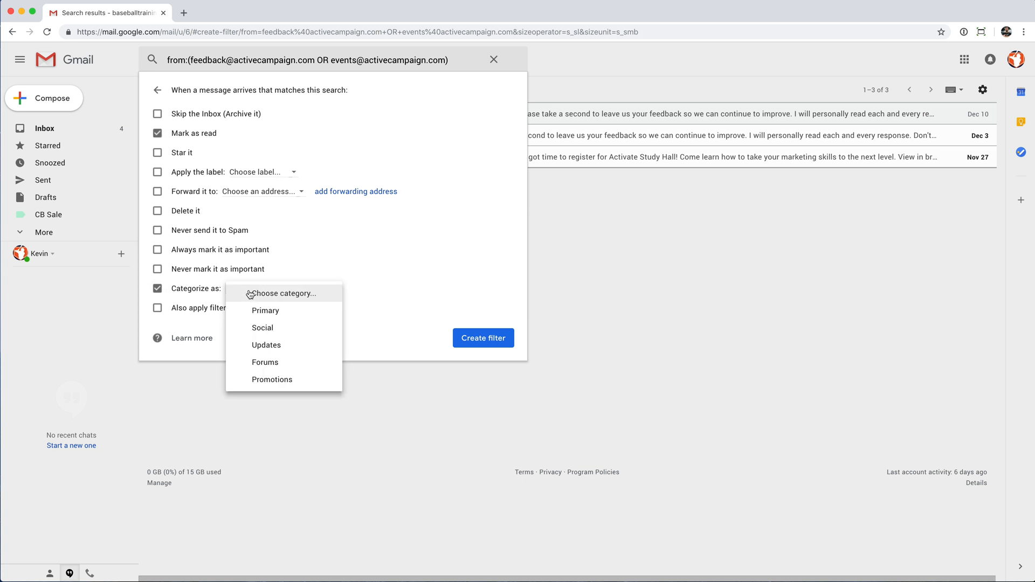
click(269, 376)
click(168, 307)
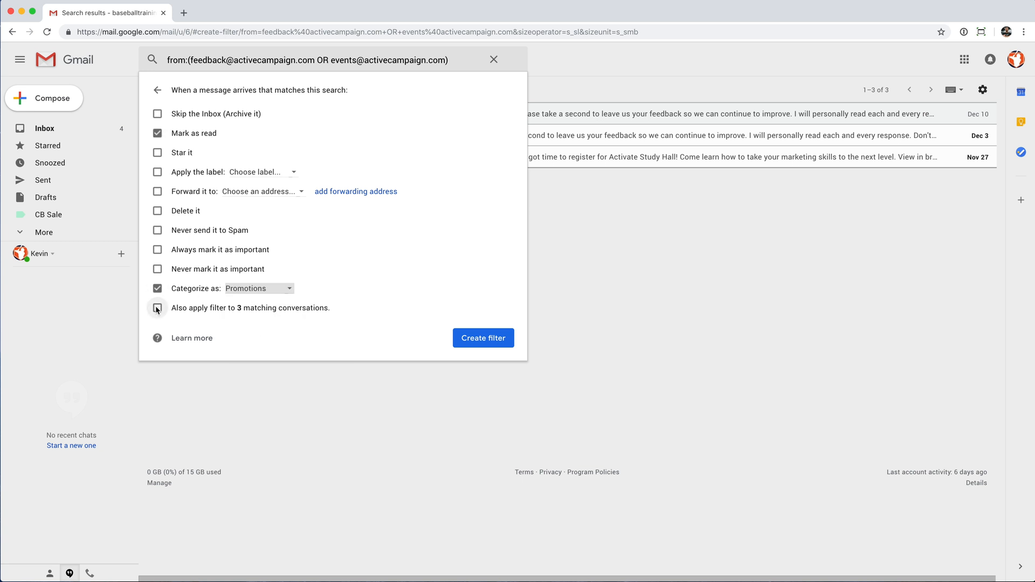
click(476, 341)
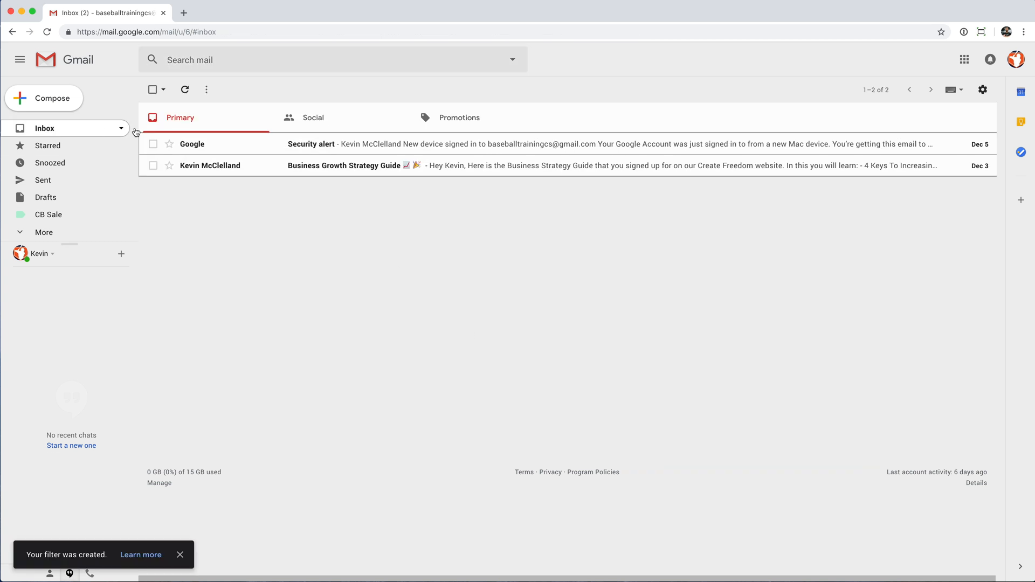
Step: Check the senders of the "[Free Training]" and "Los Angeles: Study Hall" ActiveCampaign emails in Promotions, and return to the inbox
click(461, 125)
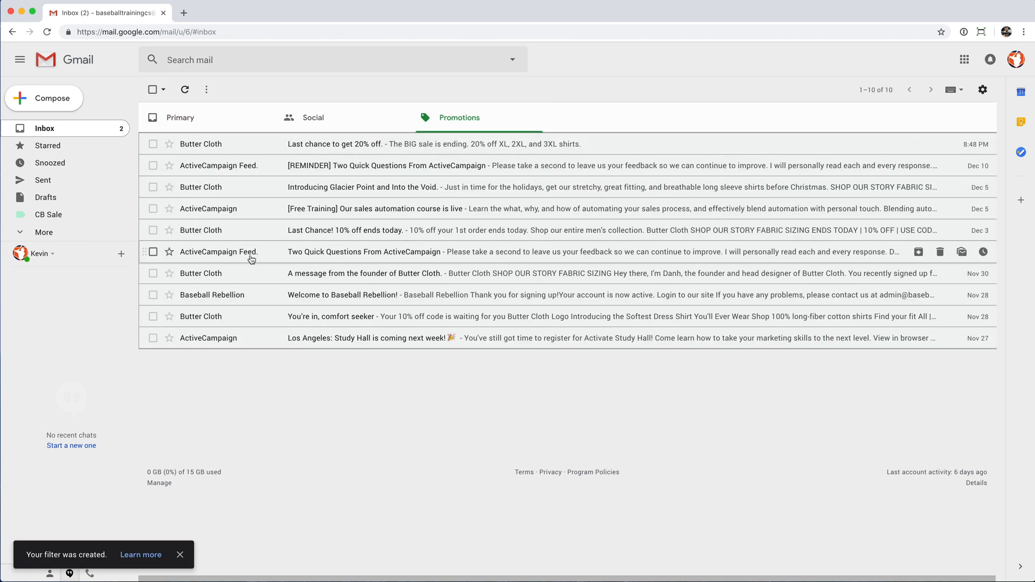
click(259, 213)
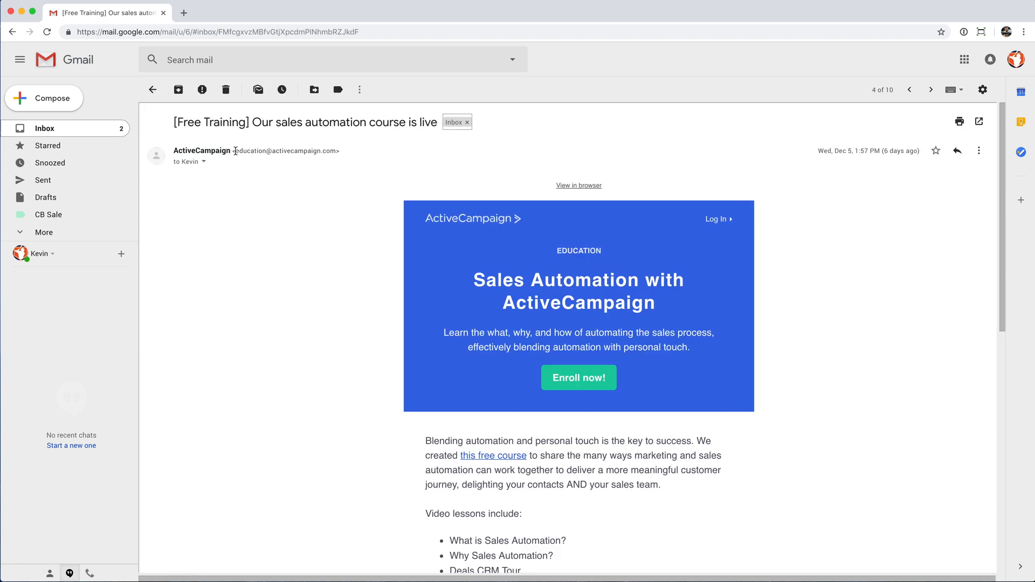
click(54, 128)
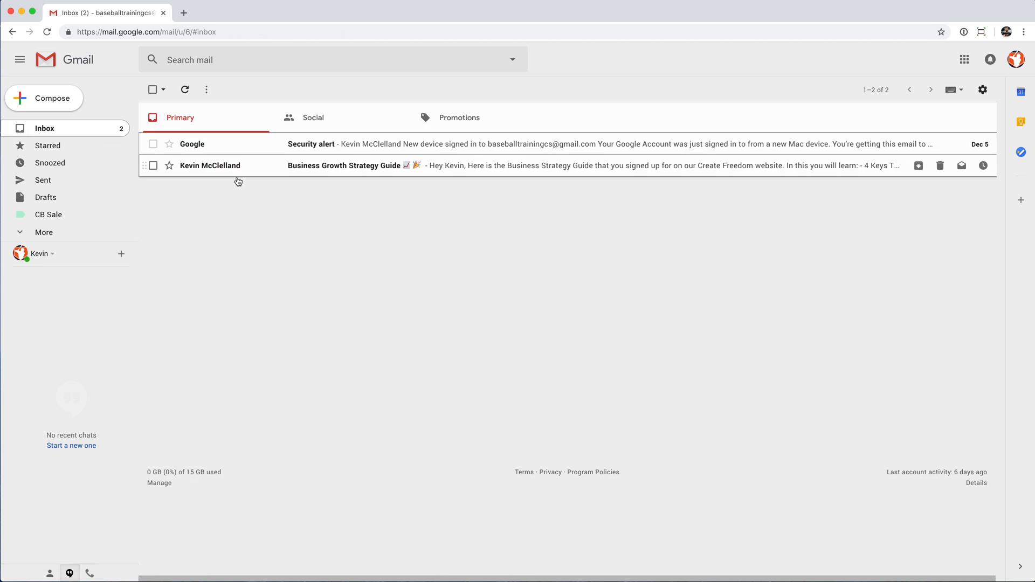
click(452, 117)
click(258, 338)
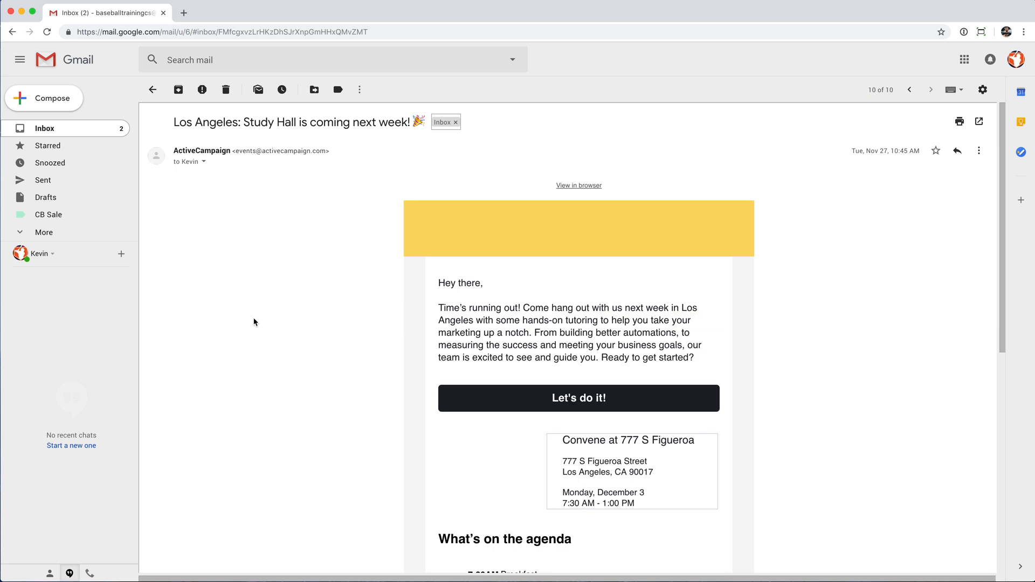
click(93, 131)
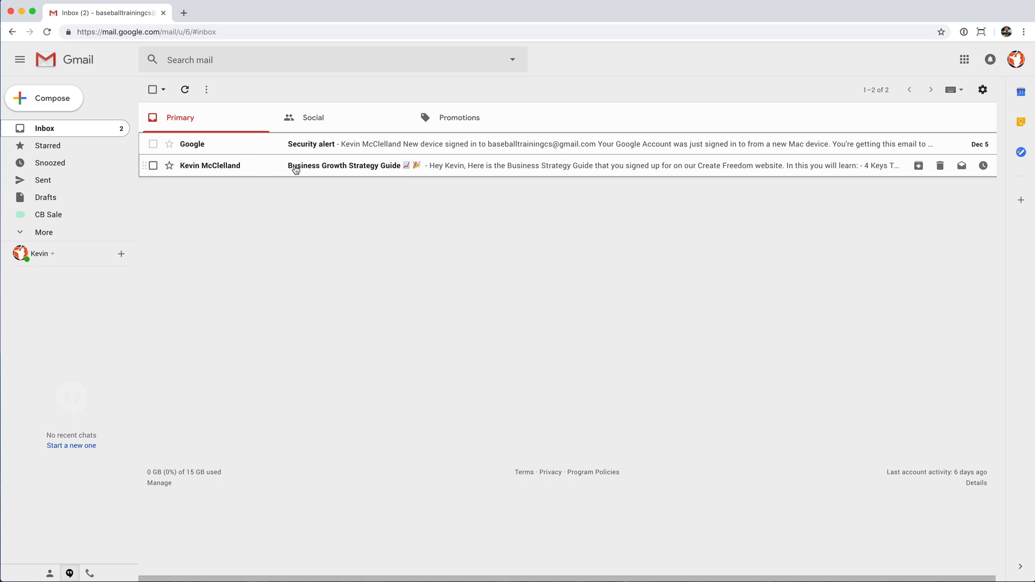
Step: Start a filter for messages like the "Business Growth Strategy Guide" email, keeping its sender as the criterion
click(153, 165)
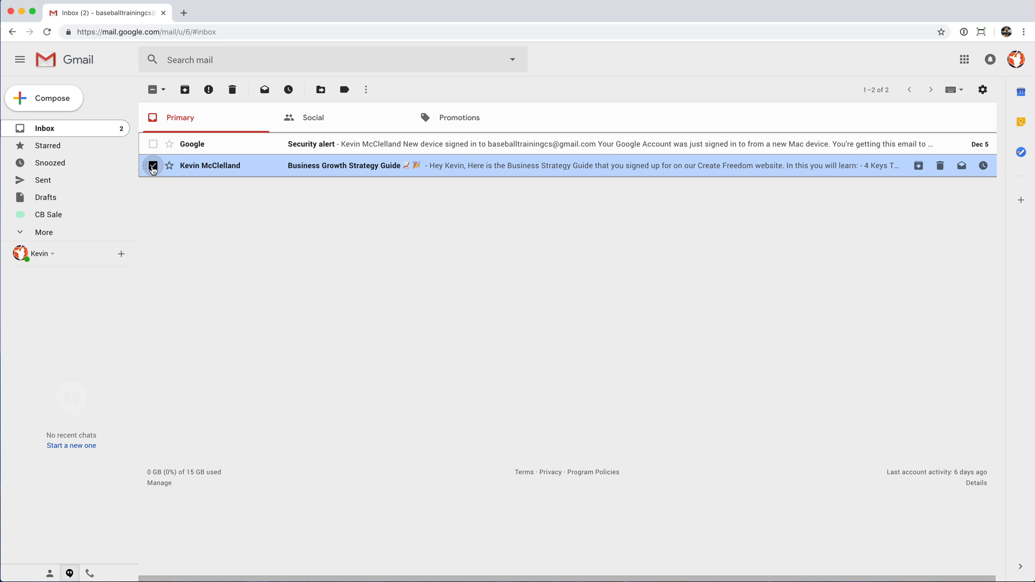
click(366, 90)
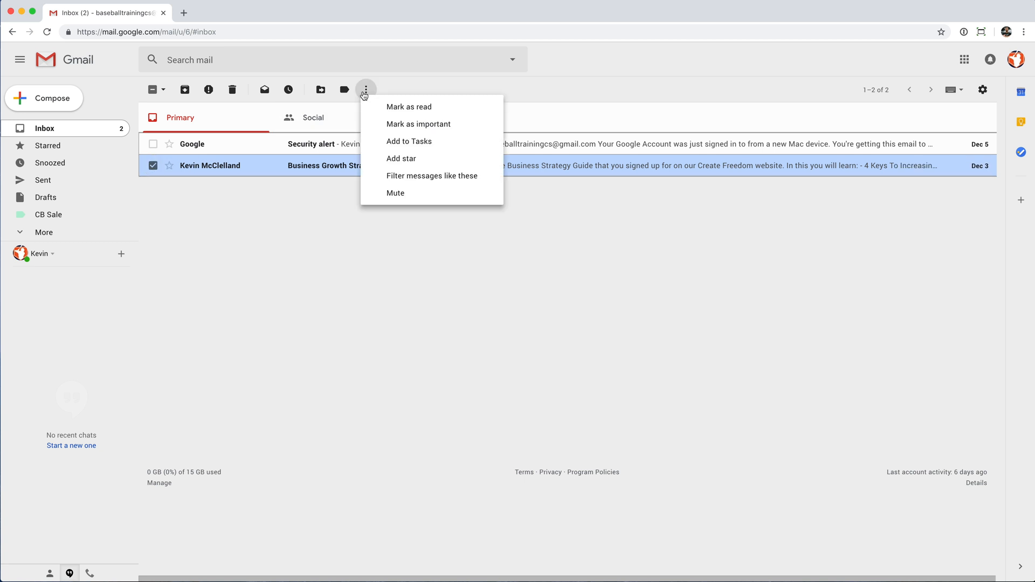
click(399, 176)
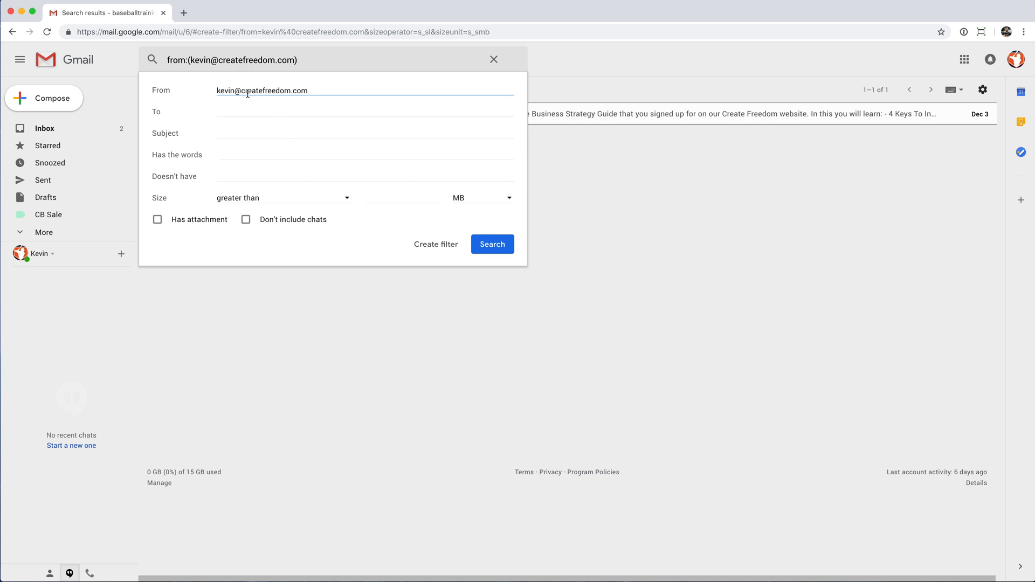
click(427, 249)
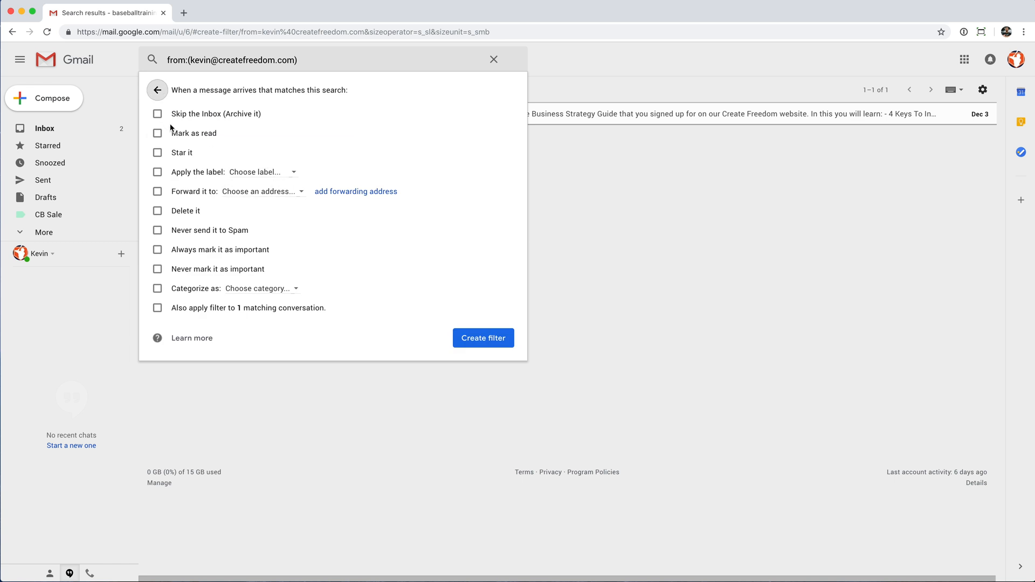
Step: Create the filter so matching mail is starred, never sent to spam, always marked important and categorized as Primary
click(157, 152)
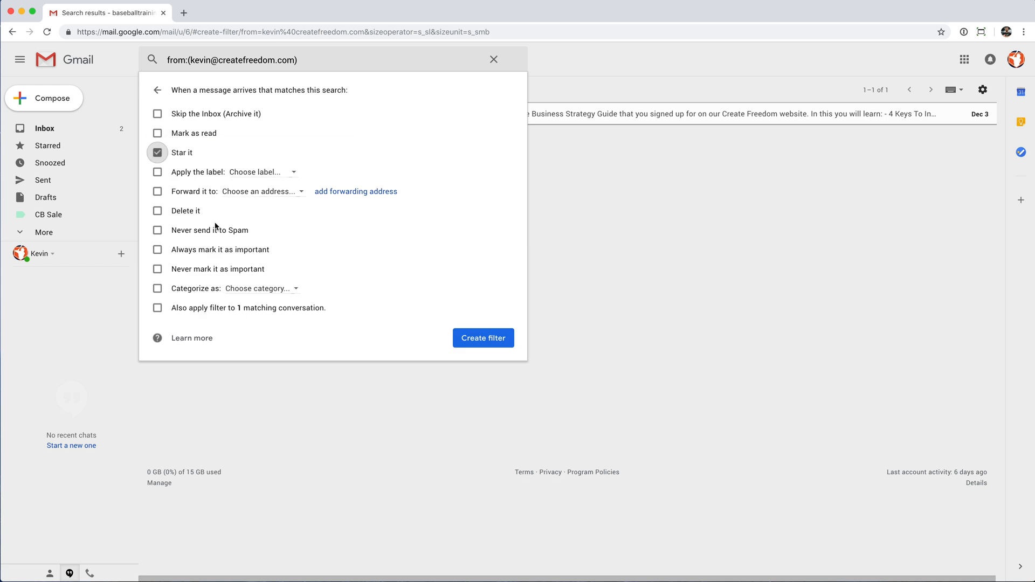
click(157, 250)
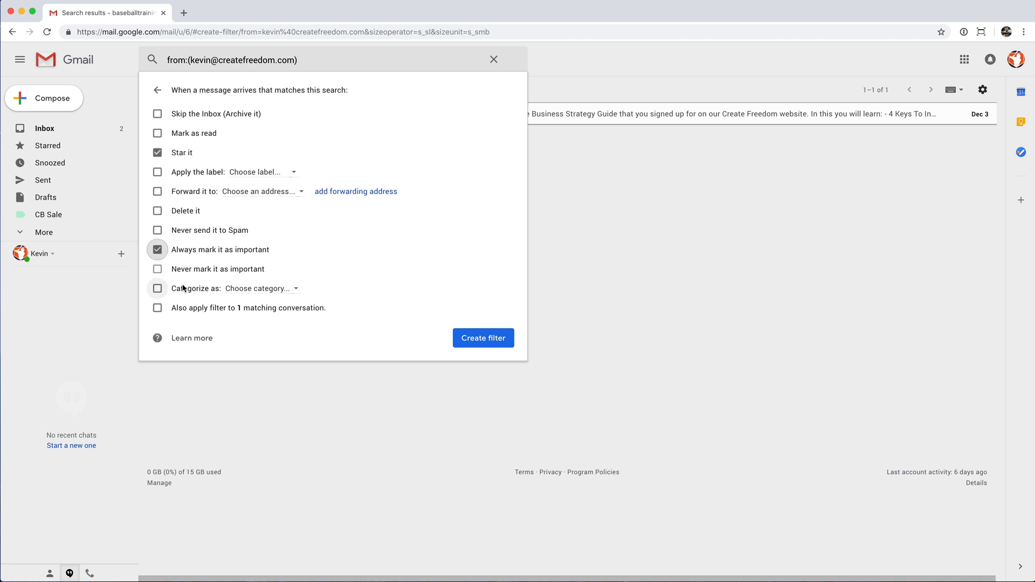
click(260, 289)
click(200, 291)
click(259, 289)
click(265, 311)
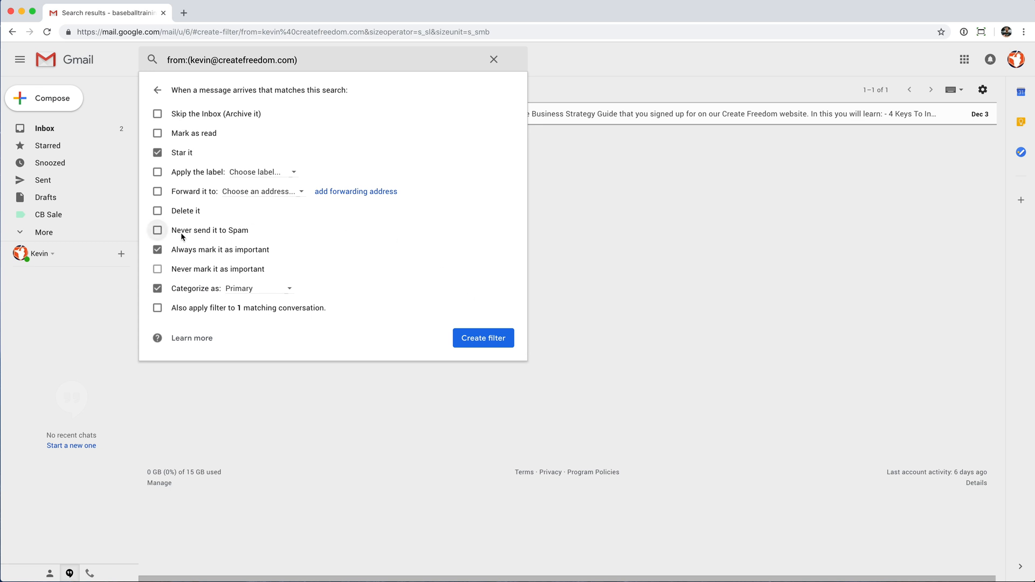
click(162, 230)
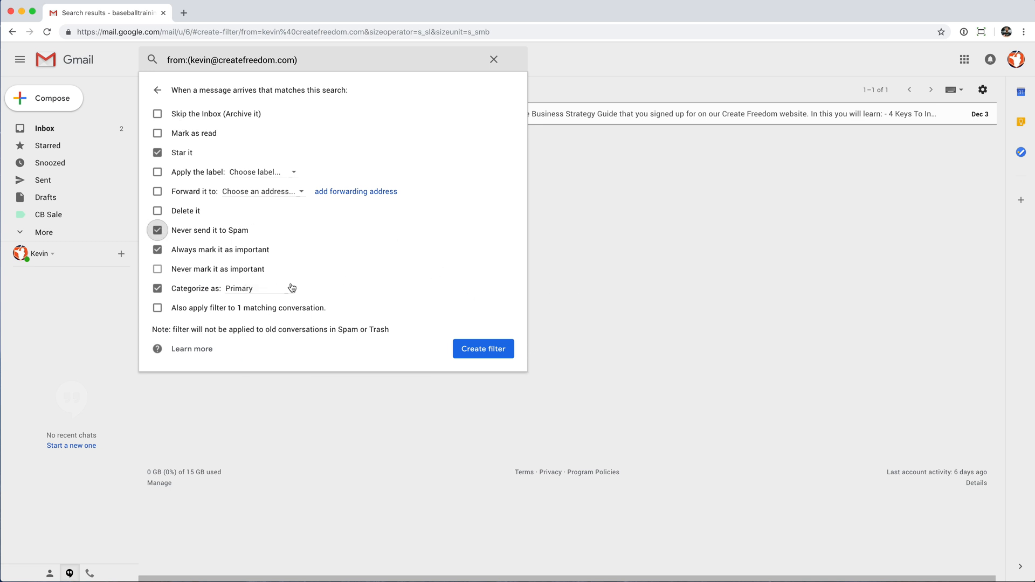
click(463, 352)
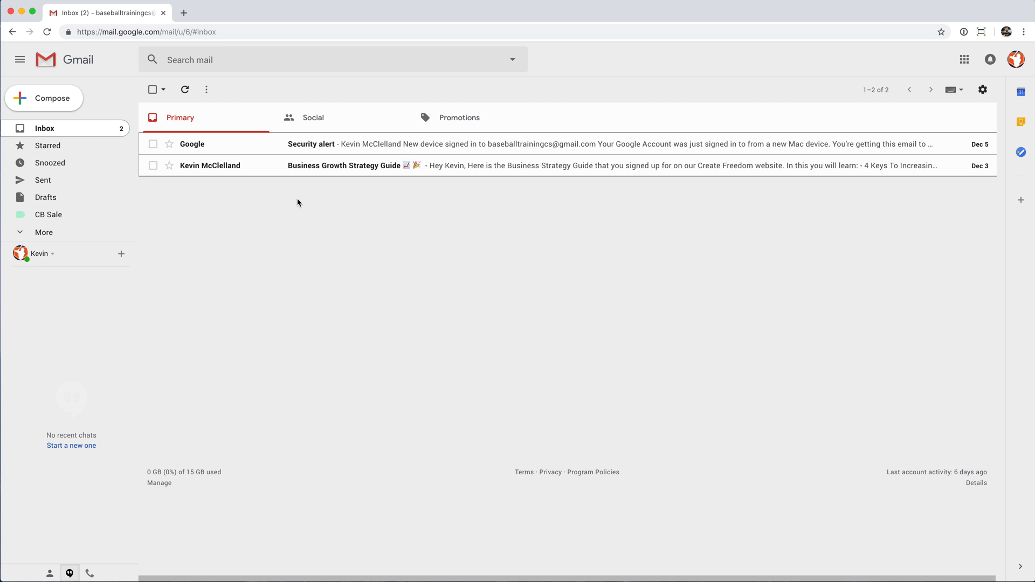
click(153, 144)
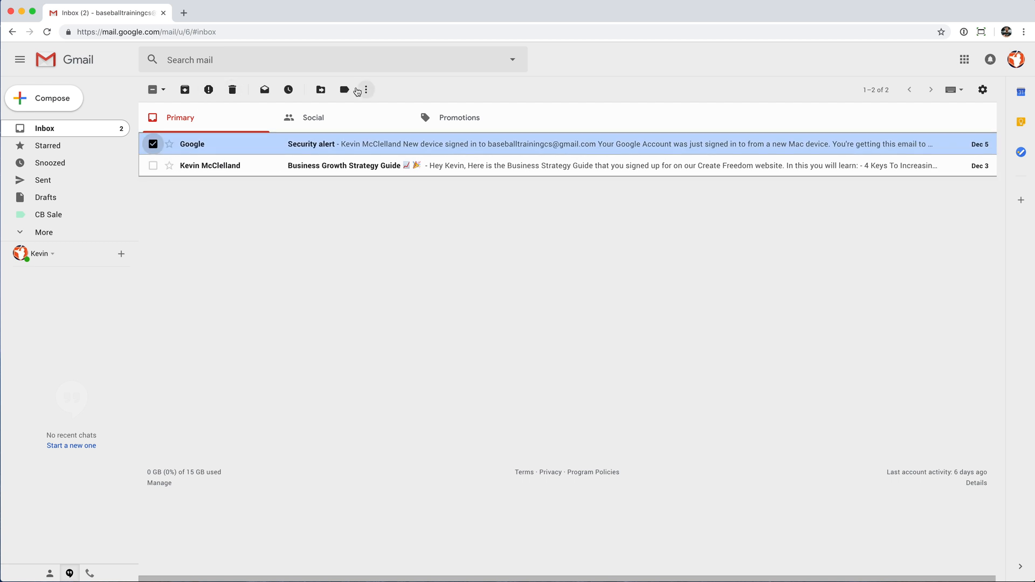
click(366, 89)
click(416, 176)
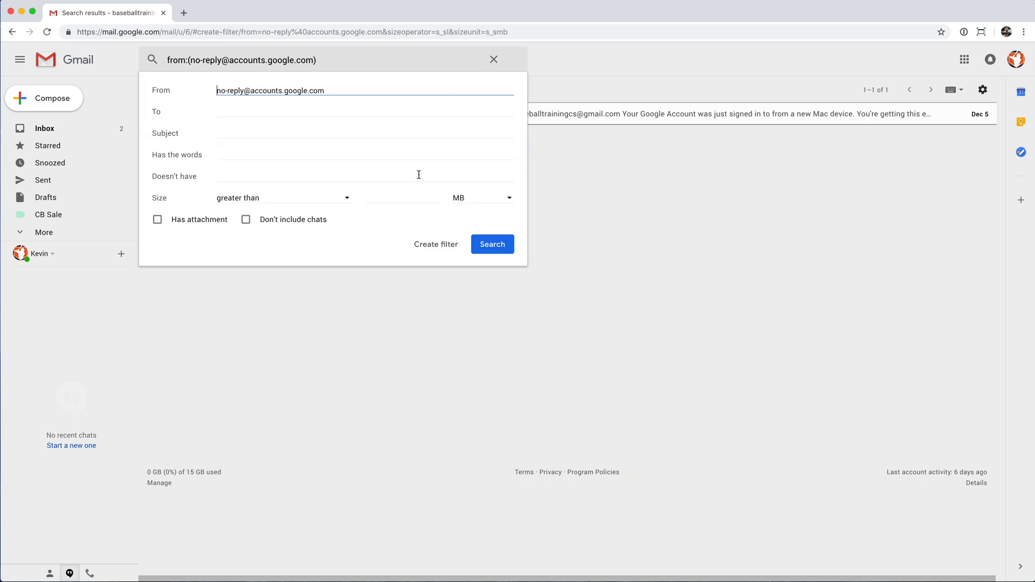
click(435, 244)
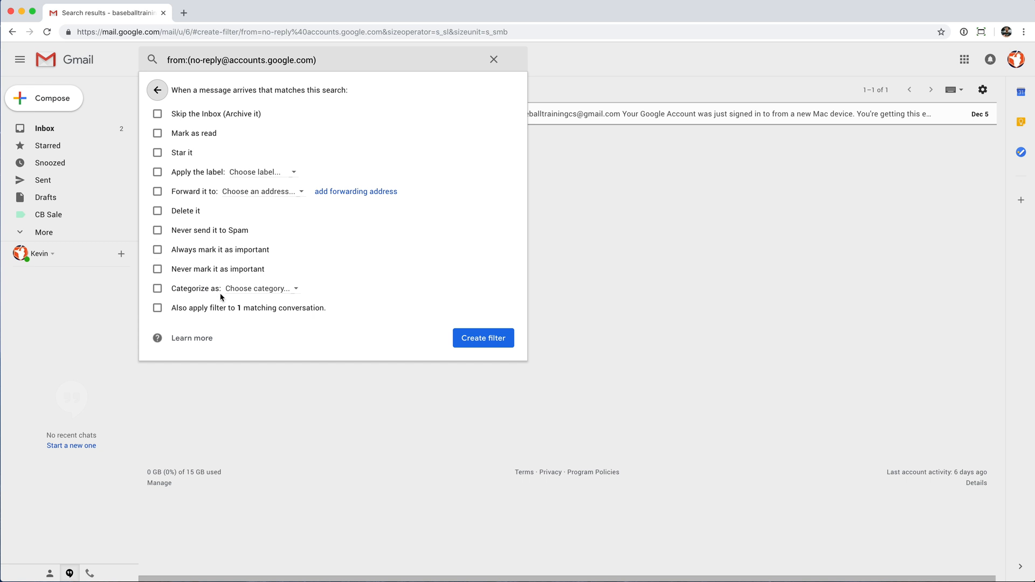
click(157, 90)
click(740, 430)
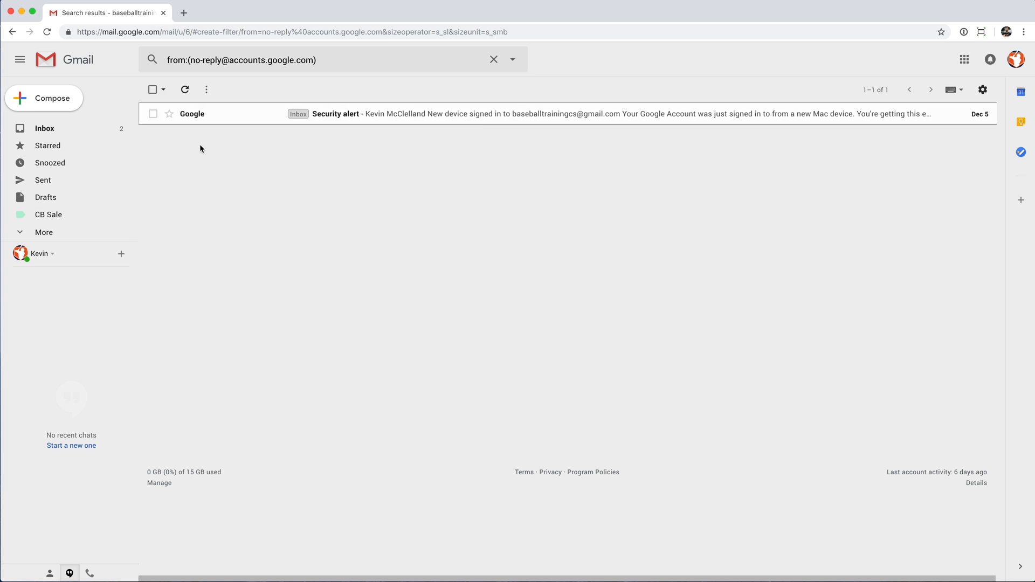
Step: Return to the inbox and check the Promotions category
click(81, 128)
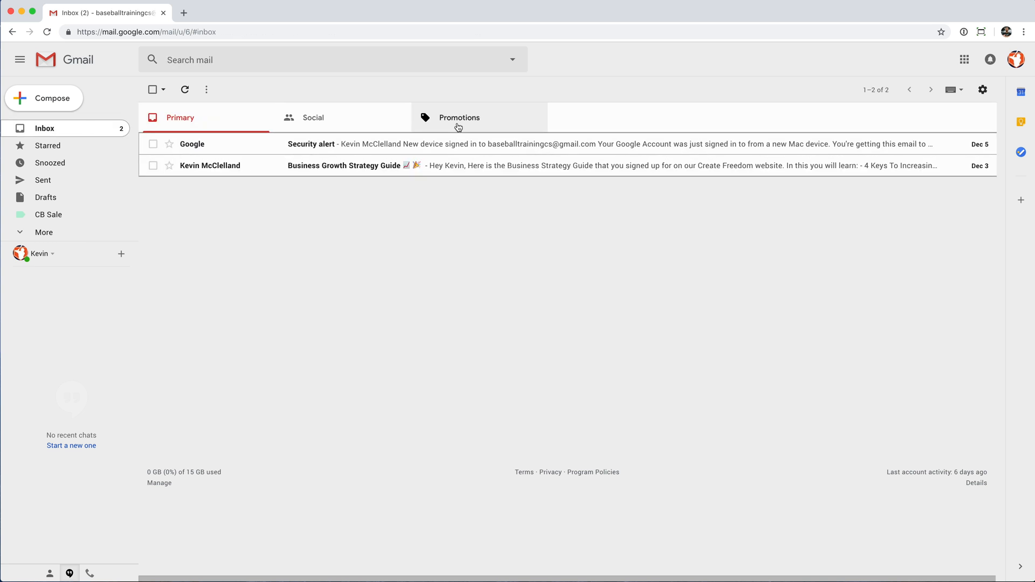
click(458, 127)
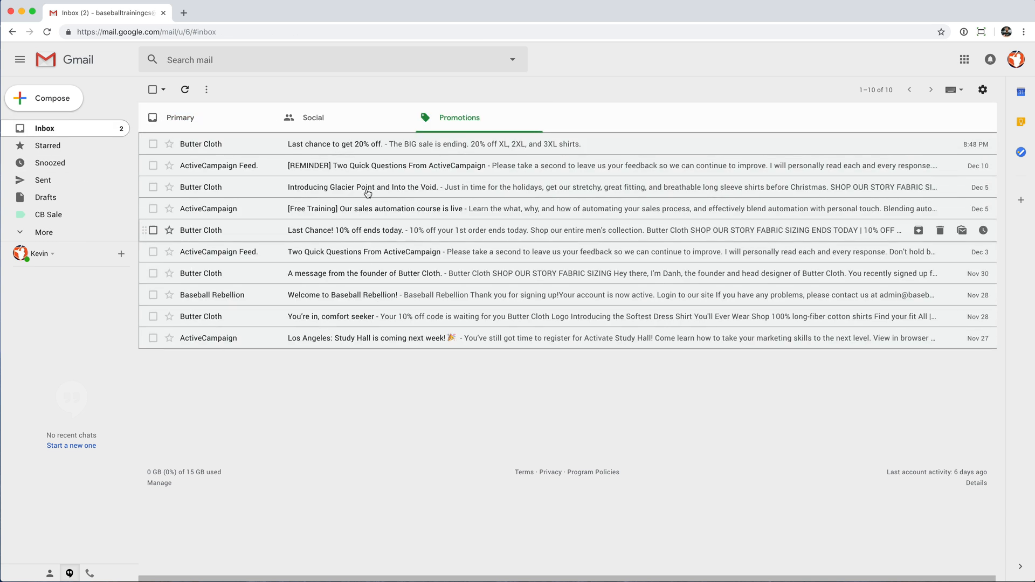